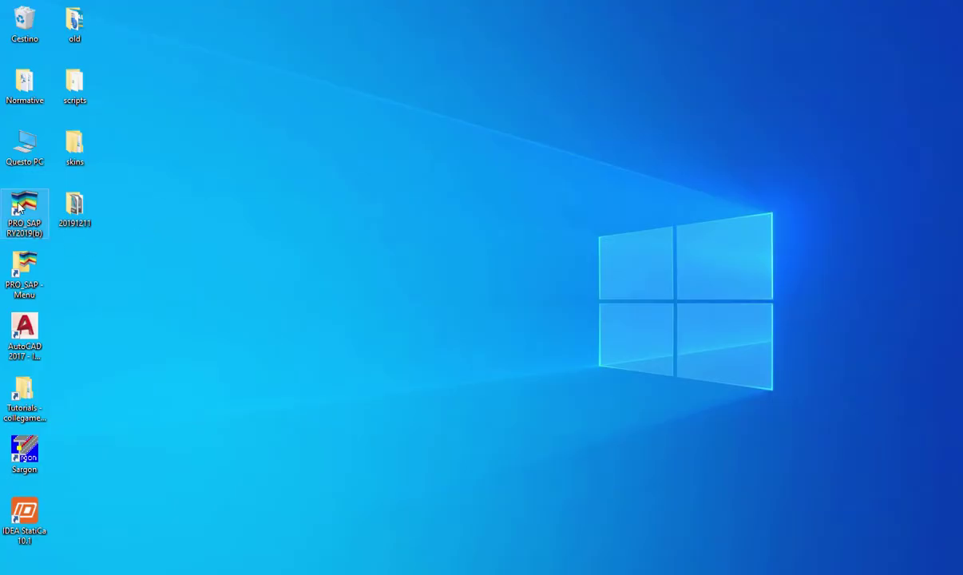
Launch PRO_SAP RY2019(b) from its desktop icon so an Untitled model opens
click(22, 206)
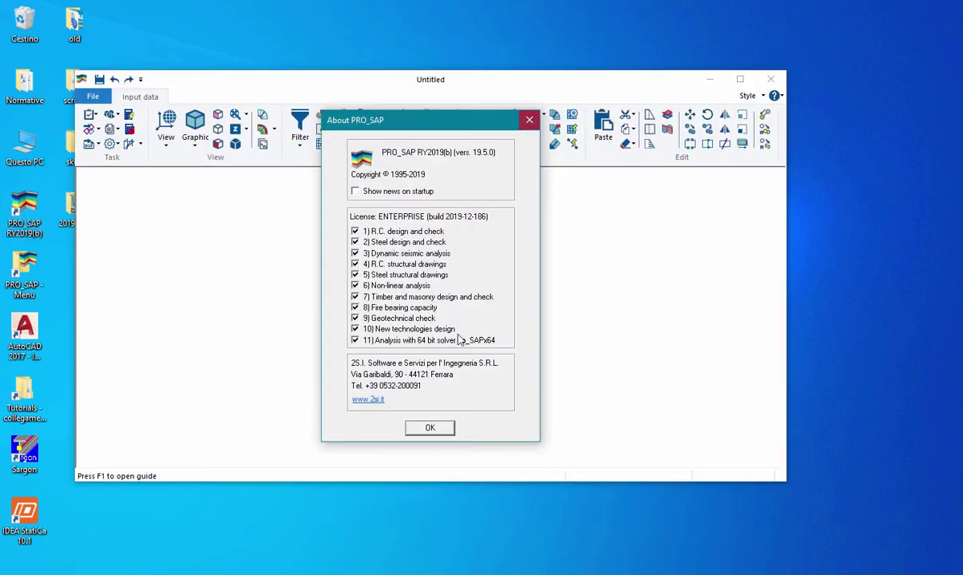
Dismiss the About dialog, maximize the window, switch to isometric view 1 and start PRO_SAM
click(431, 425)
click(740, 79)
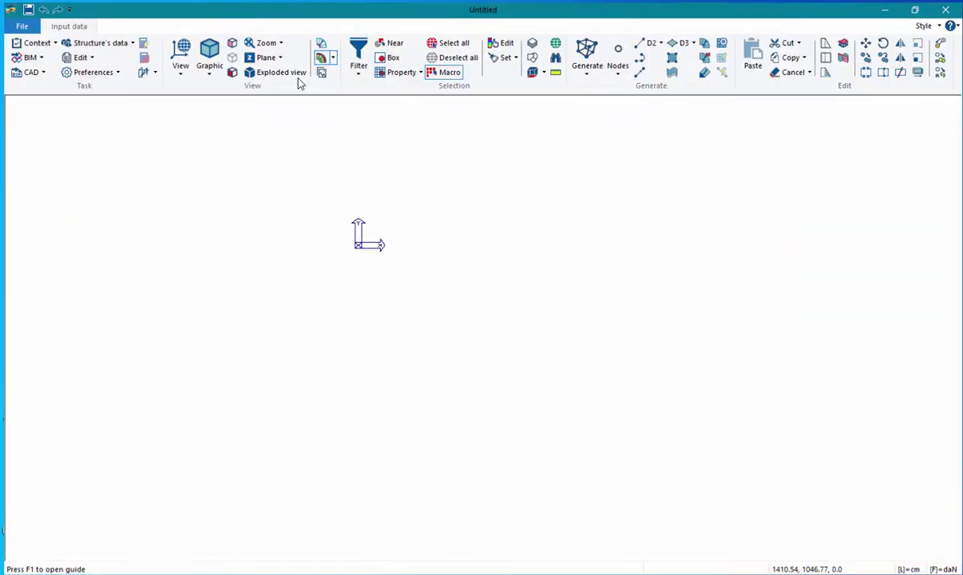
click(178, 71)
click(188, 93)
click(144, 70)
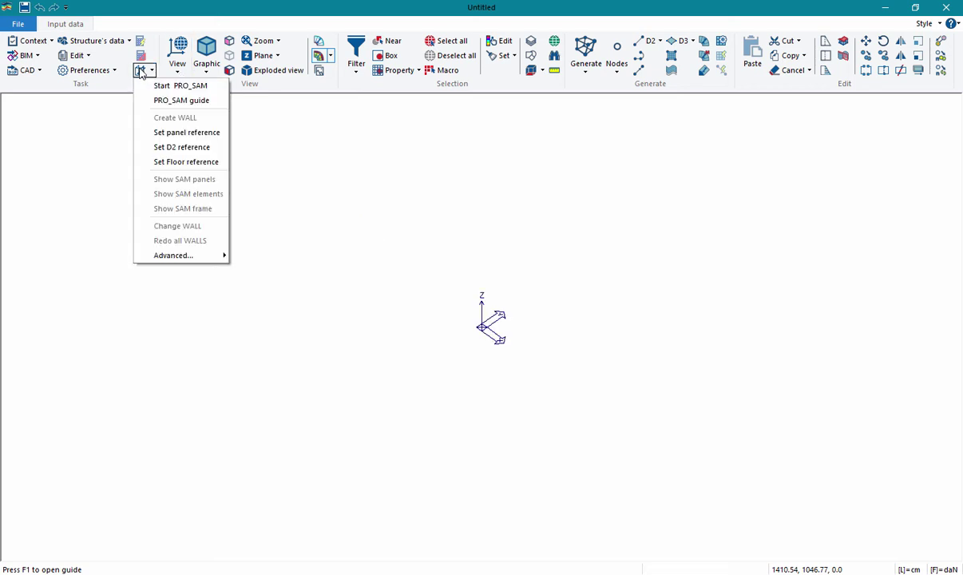
click(160, 86)
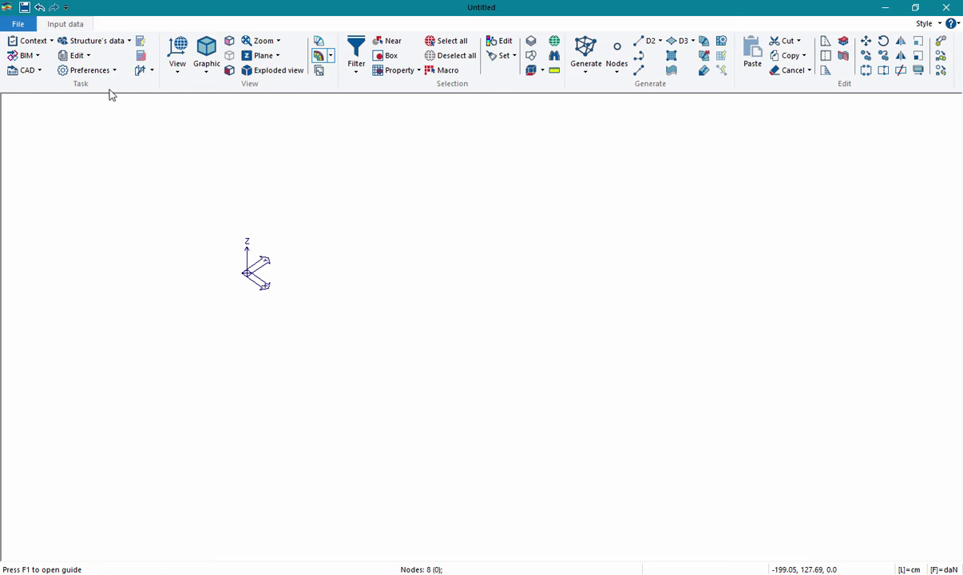
Import esempio4_pt.dxf with all four layers selected and view the plan isometrically
click(40, 74)
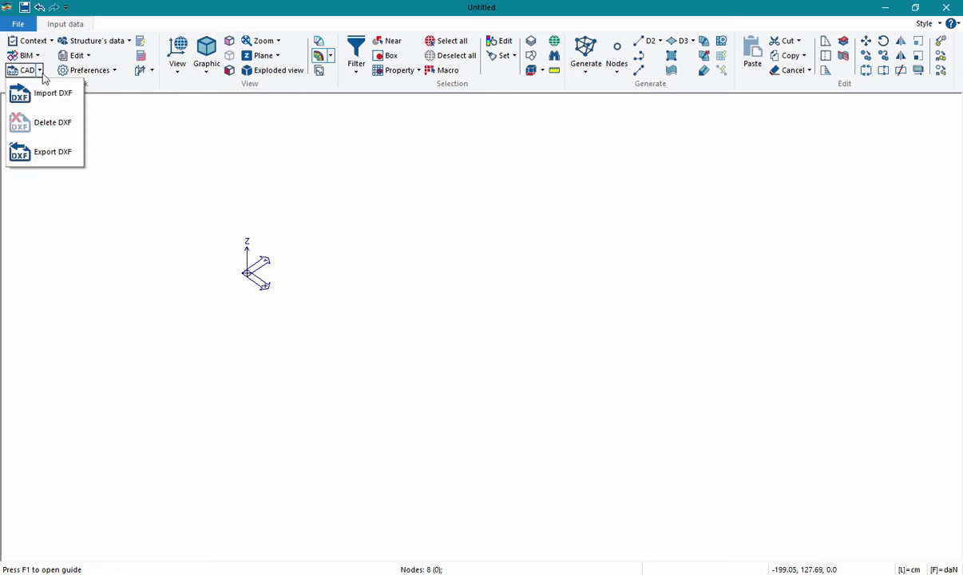
click(48, 101)
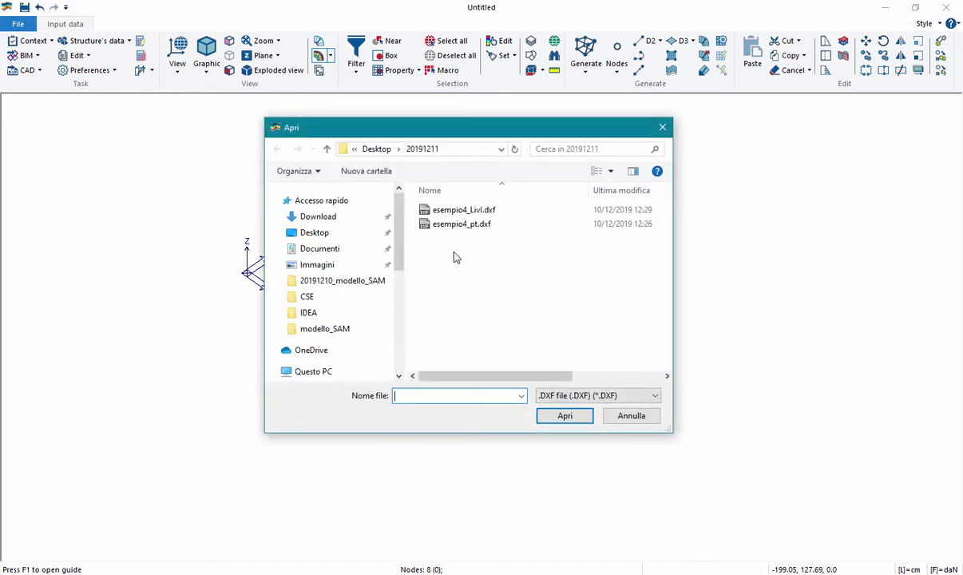
click(438, 227)
click(567, 416)
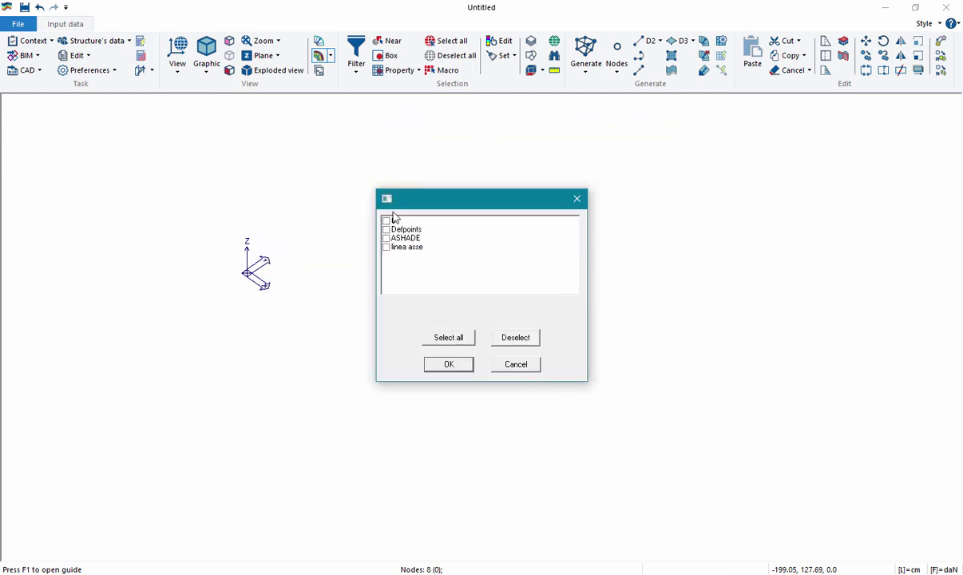
click(454, 339)
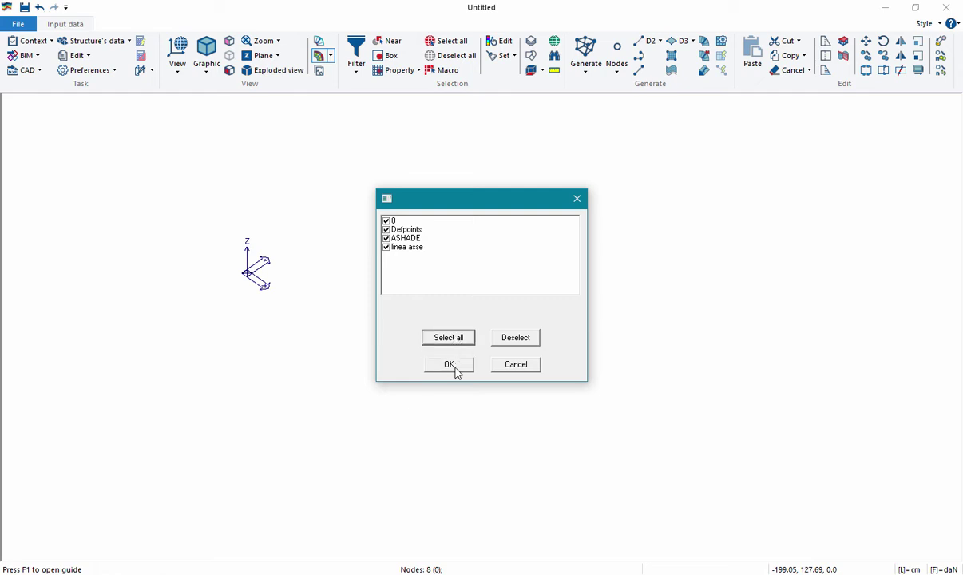
click(452, 364)
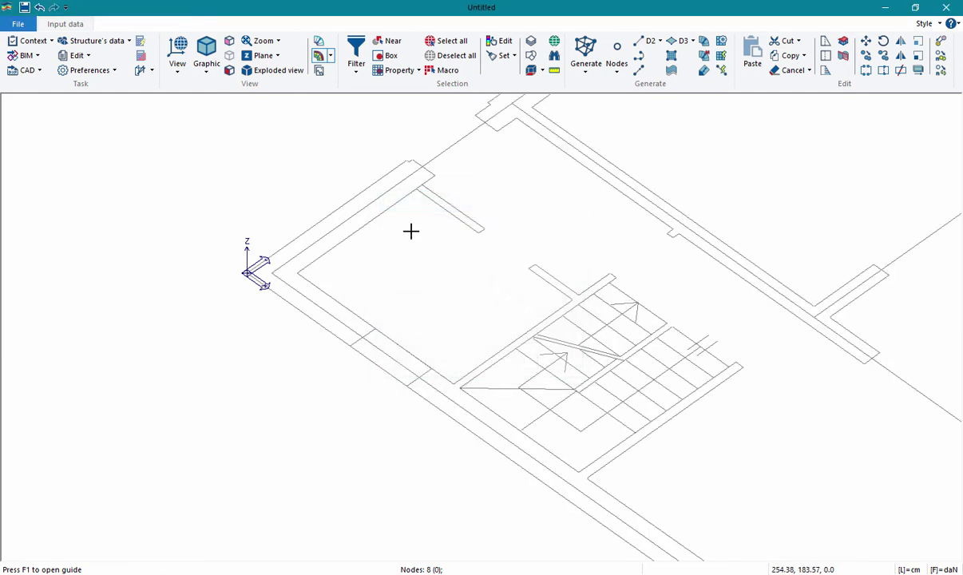
click(178, 72)
click(200, 97)
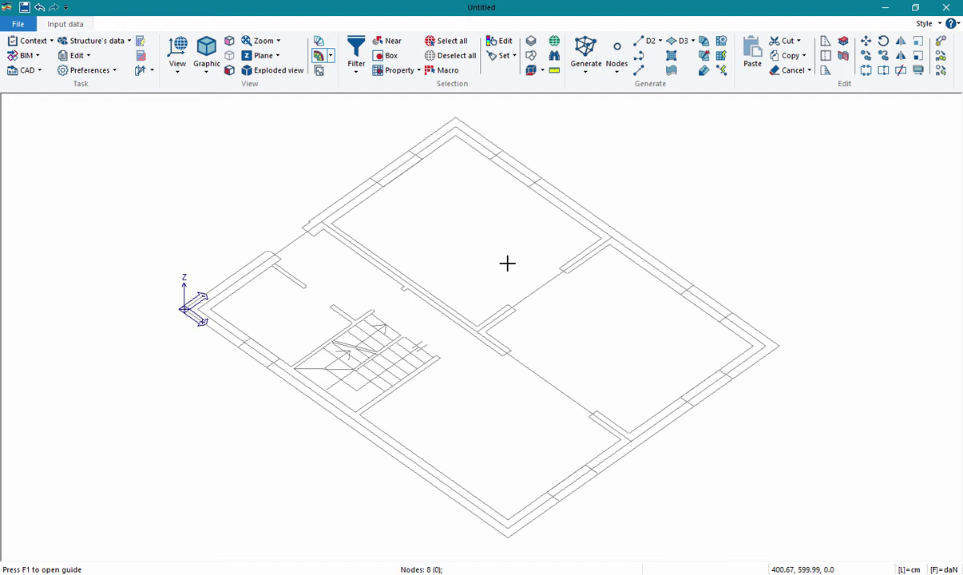
Set the SAM panel reference material to [96] solid-brick lime-mortar masonry, keeping 30.0 cm thickness
click(150, 71)
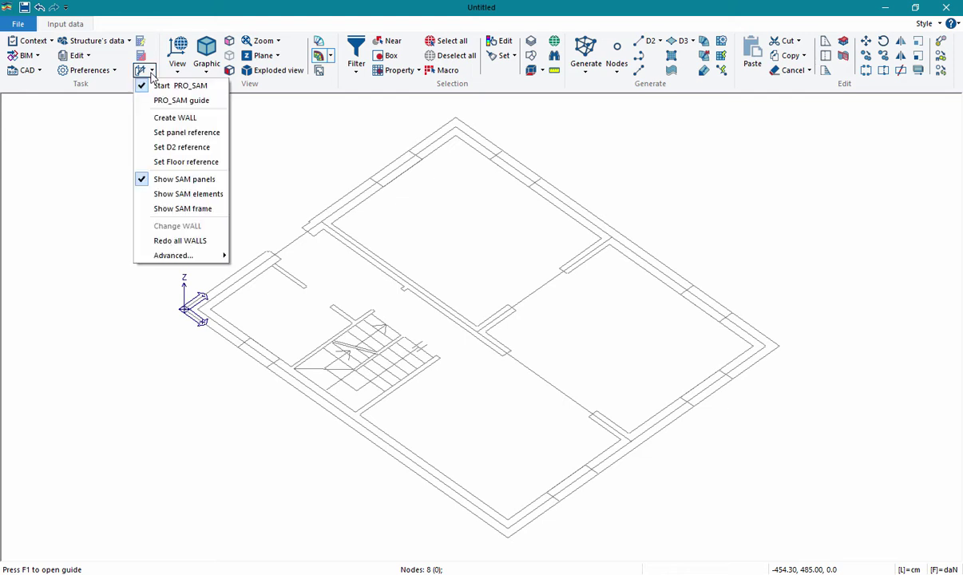
click(197, 137)
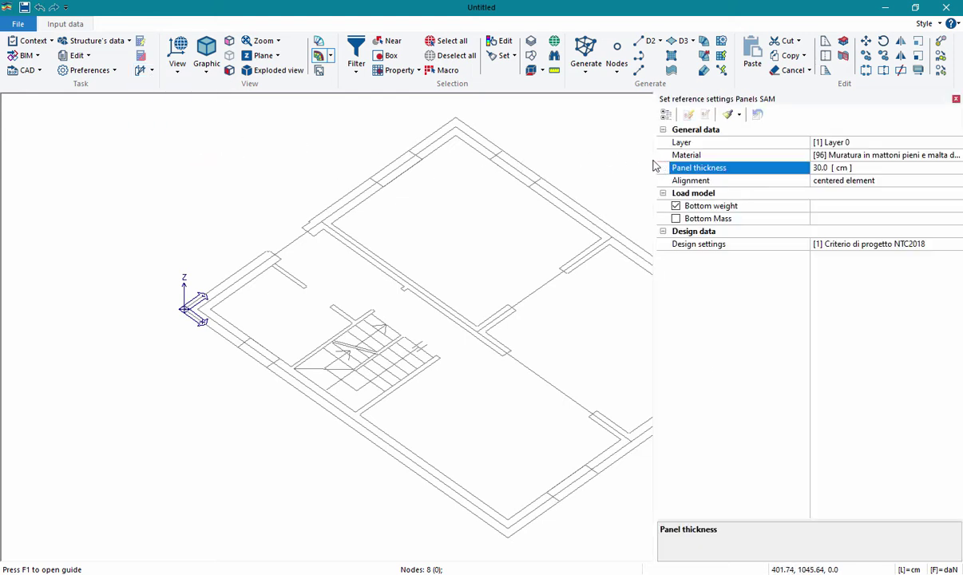
drag(653, 161, 554, 161)
click(903, 155)
click(958, 155)
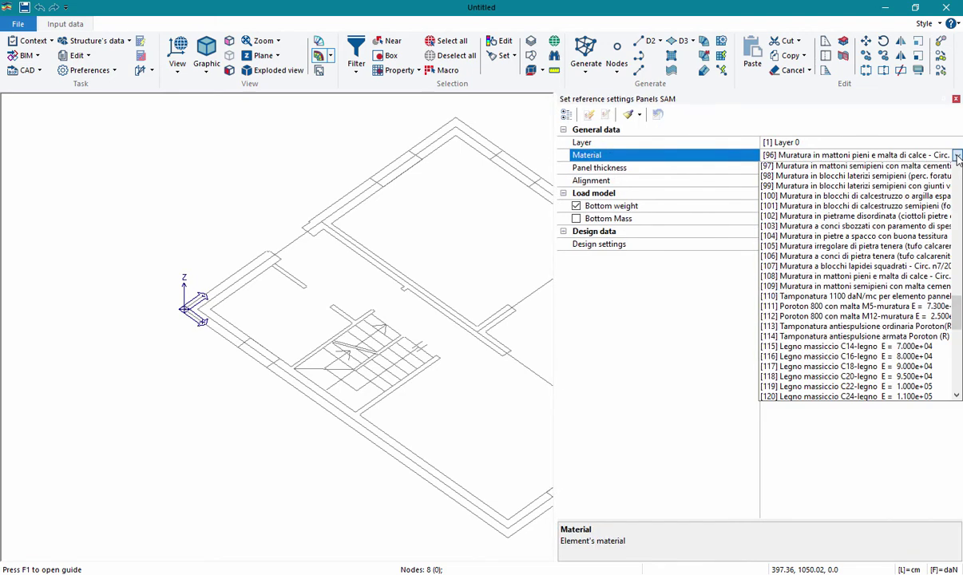
scroll(885, 191, up, 1)
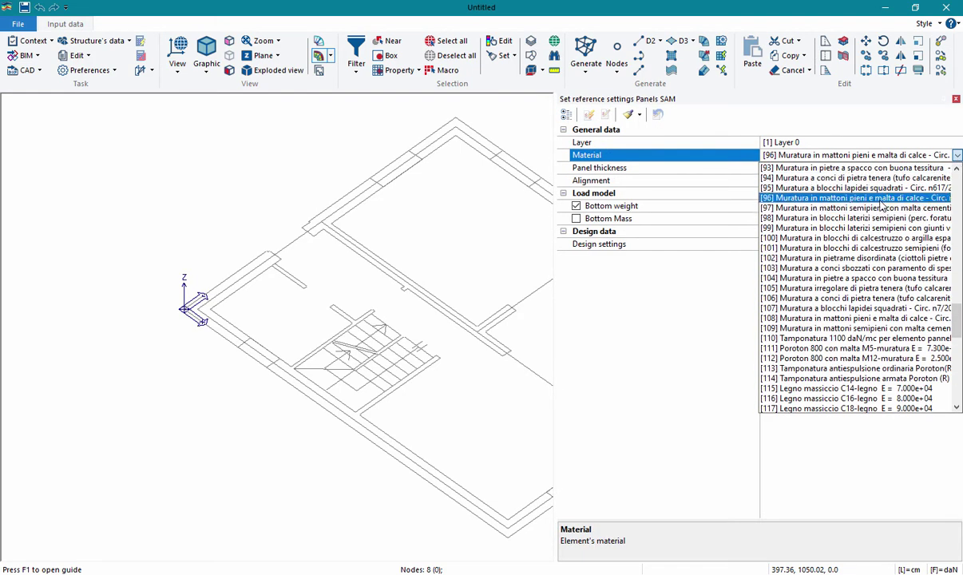
click(881, 198)
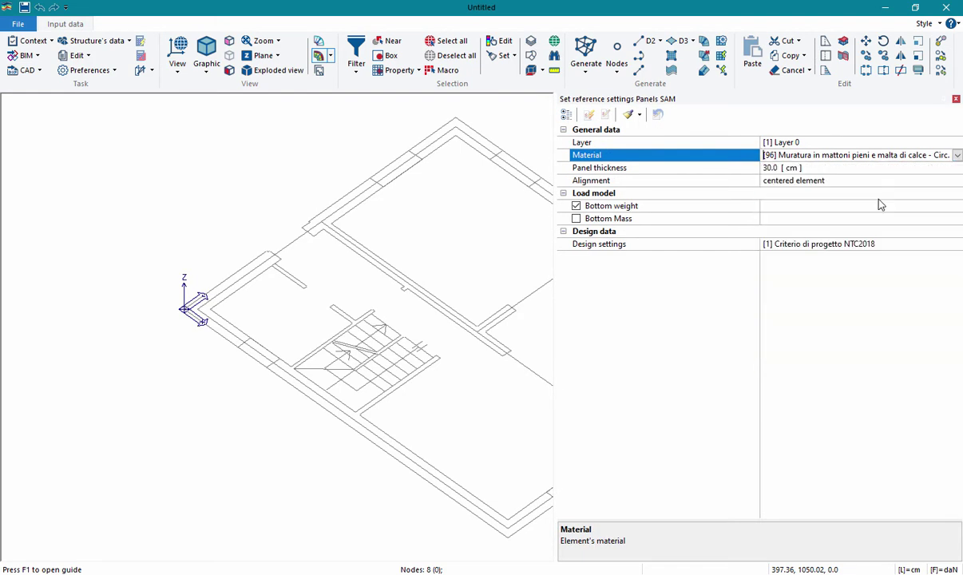
click(612, 169)
click(780, 167)
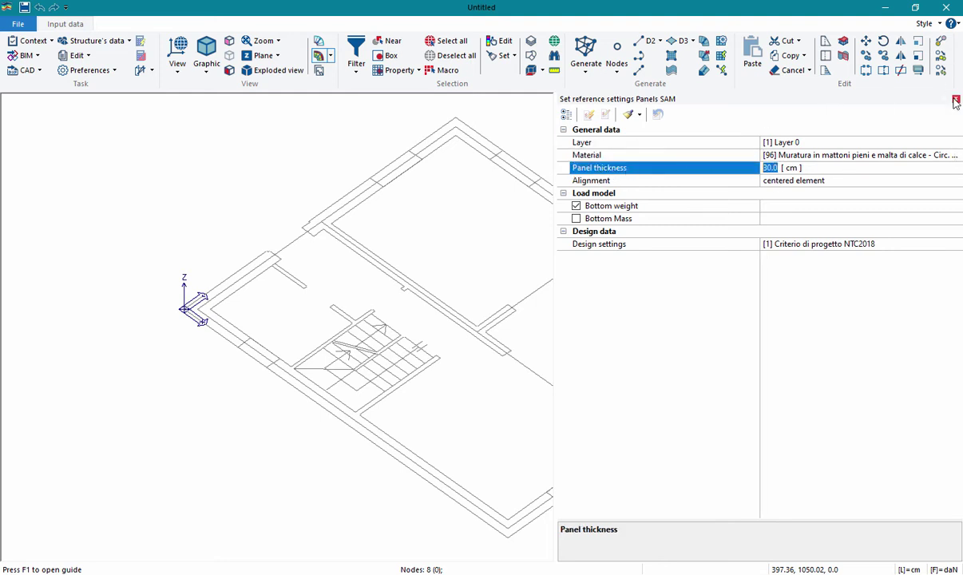
key(Return)
click(954, 99)
click(152, 72)
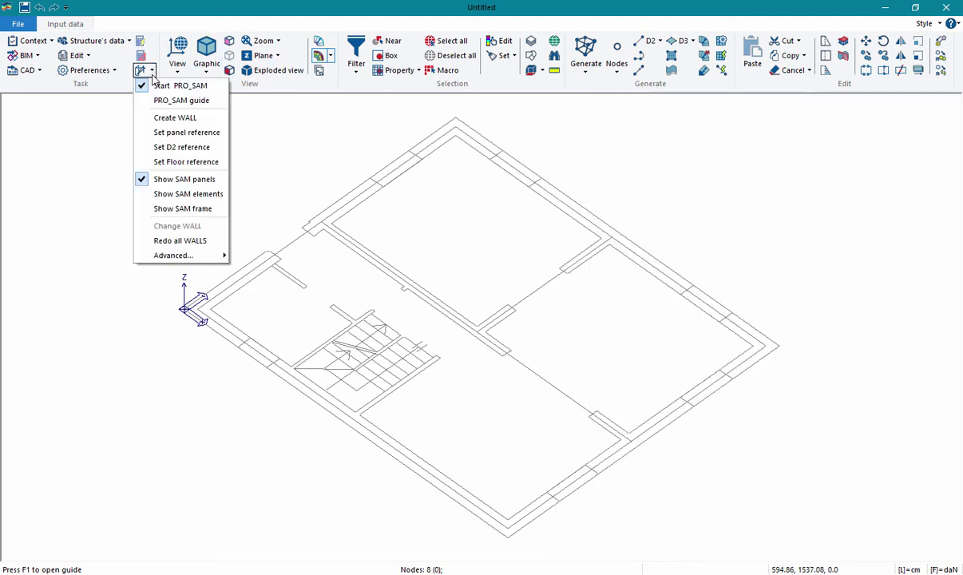
Define a new wall from the origin corner (X 20) to the far corner (X 980) at Y 20
click(185, 120)
scroll(199, 313, up, 2)
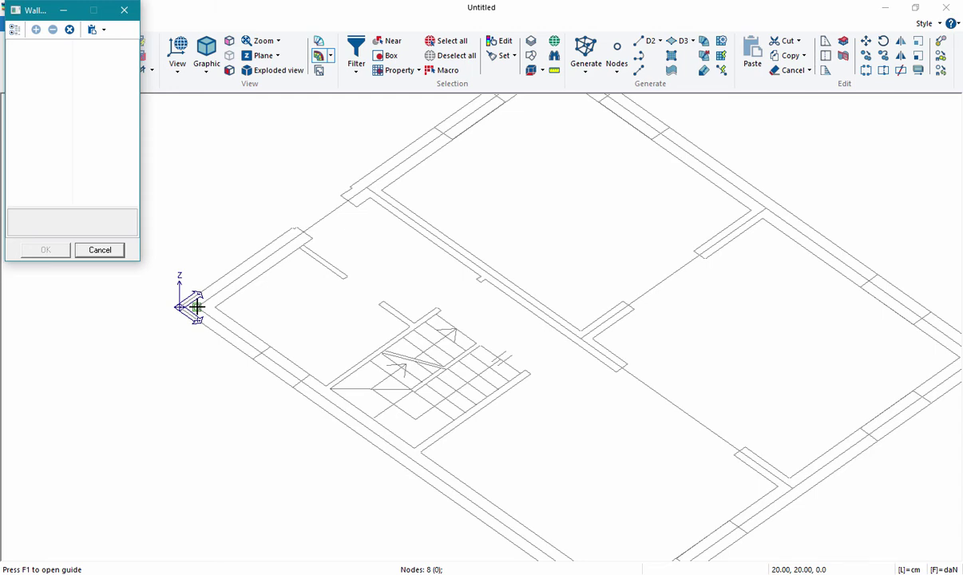
click(197, 309)
scroll(468, 355, down, 2)
scroll(447, 423, up, 2)
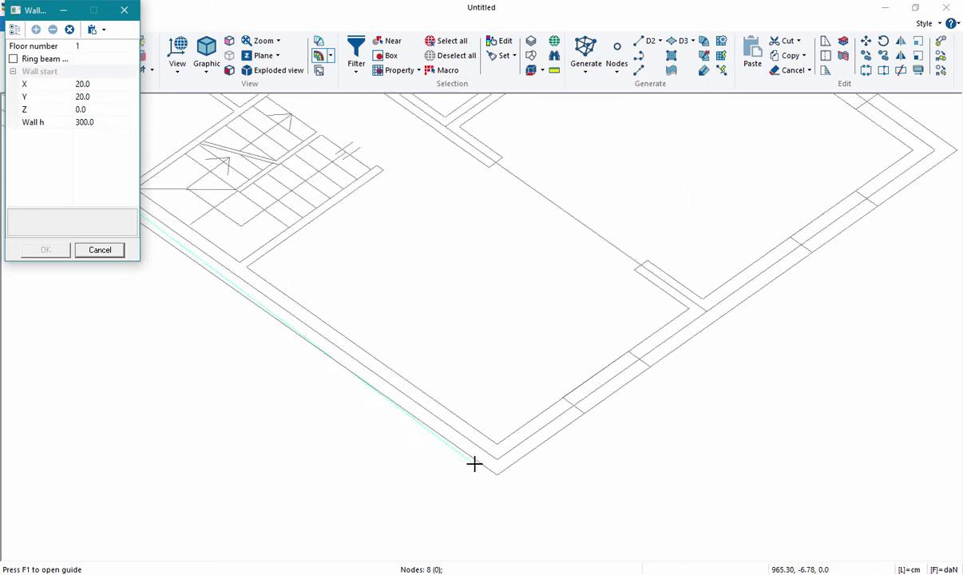
click(497, 458)
middle_drag(357, 392, 499, 414)
scroll(487, 404, down, 1)
scroll(423, 367, down, 1)
scroll(292, 264, up, 2)
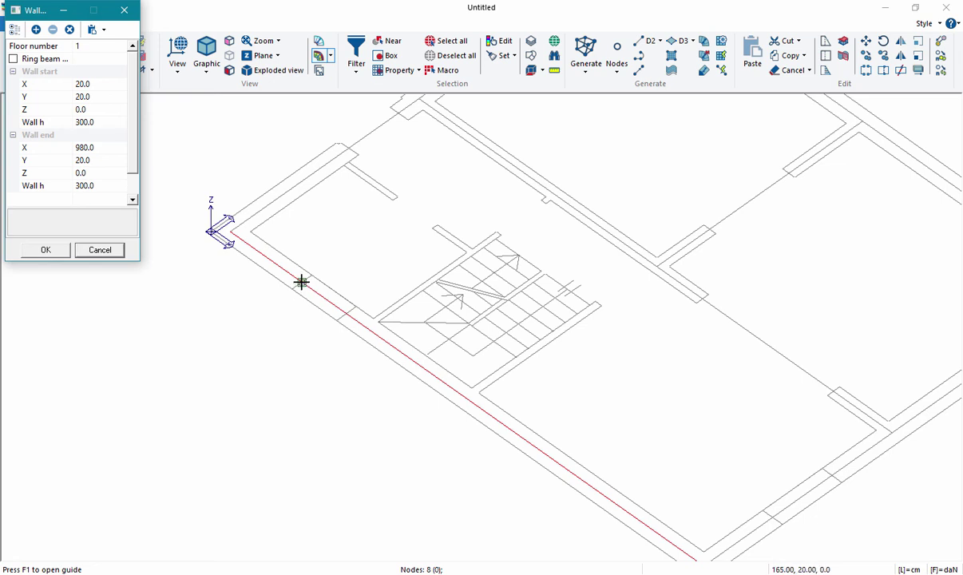
Add a 145–235 cm opening with spandrels 100/80 and generate the 300 cm wall
click(344, 314)
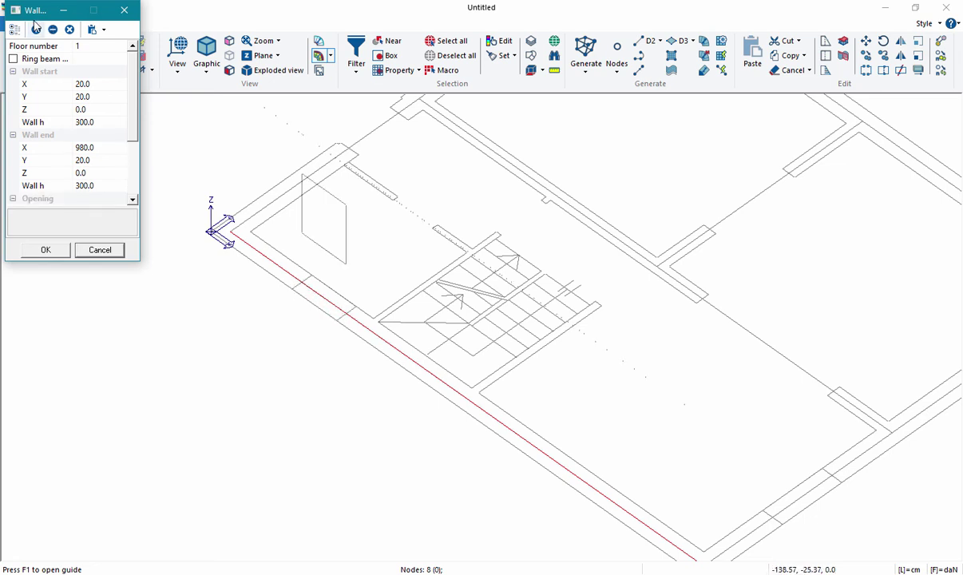
drag(35, 11, 67, 88)
drag(171, 340, 256, 435)
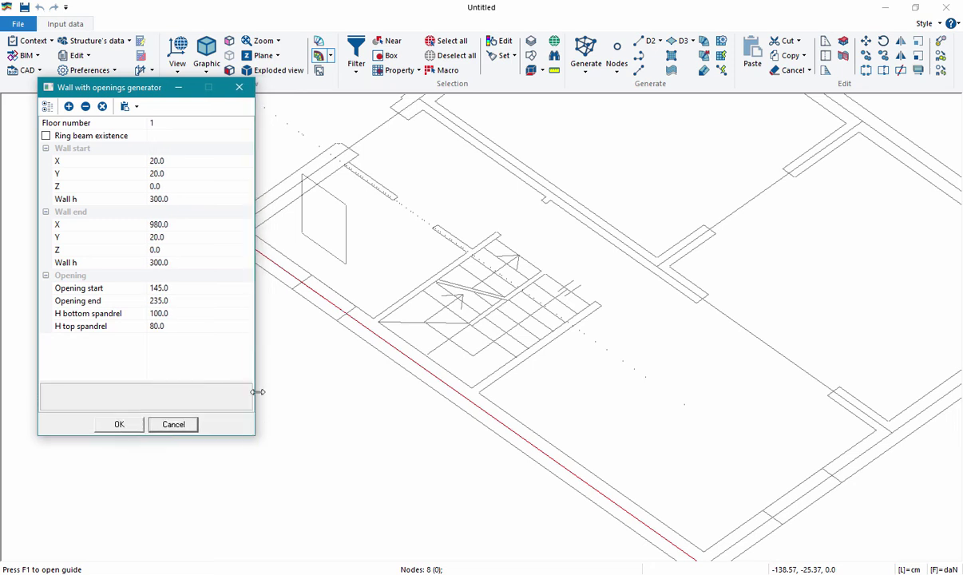
click(173, 318)
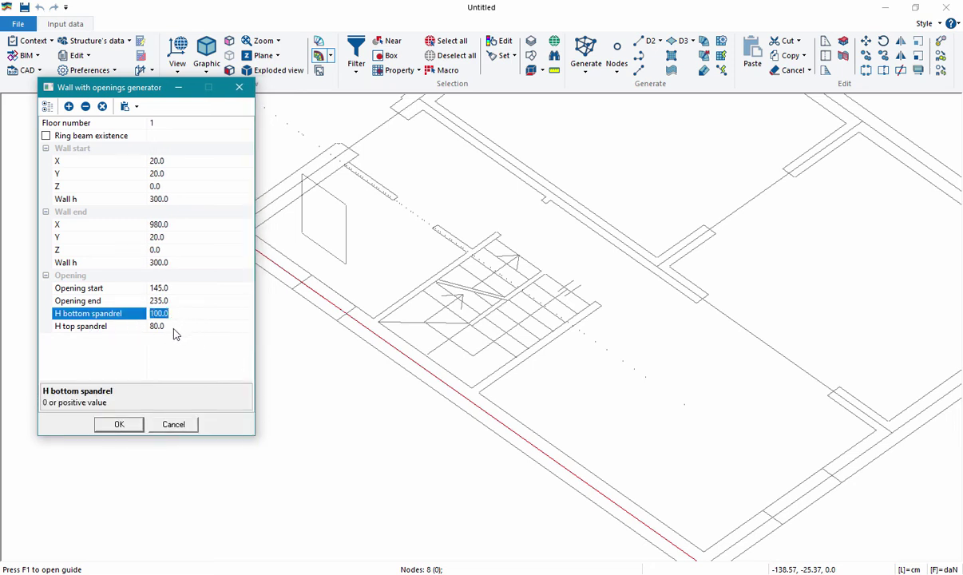
click(120, 330)
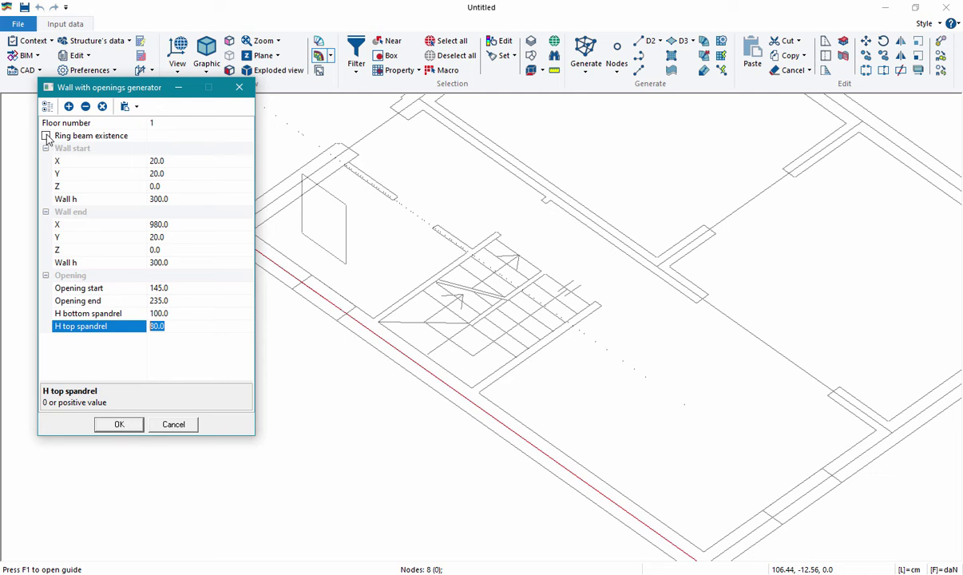
click(113, 428)
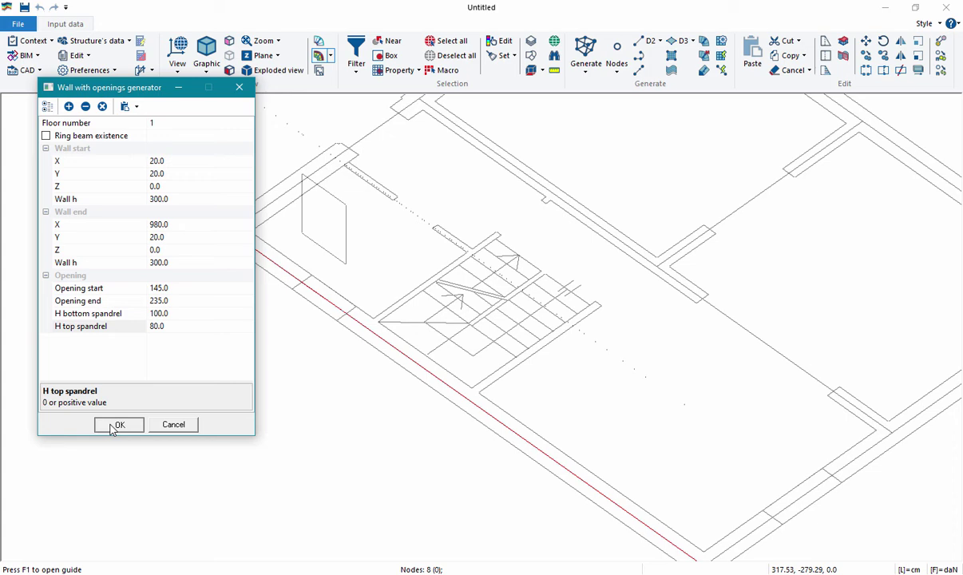
click(112, 425)
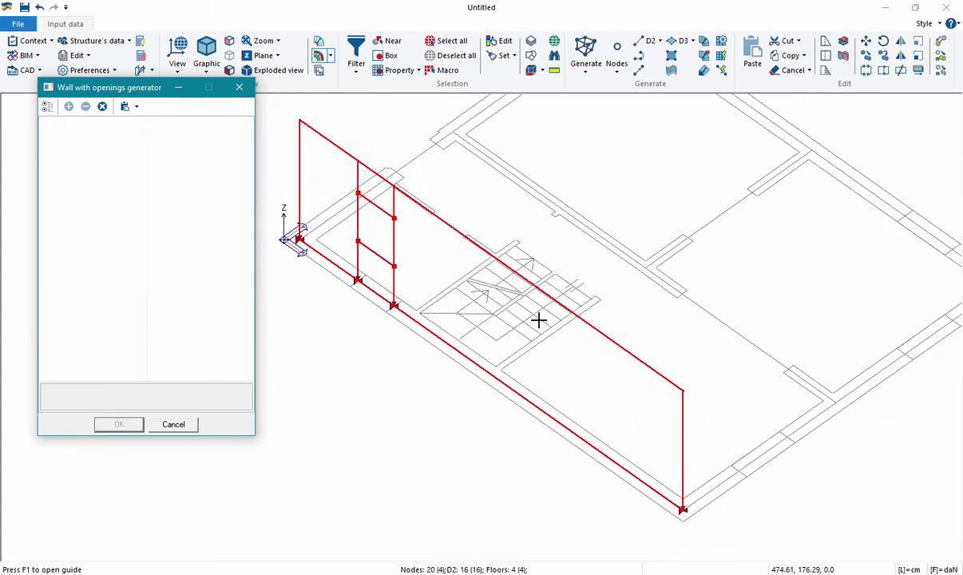
Deselect the wall, show the SAM frame and hide the SAM panels
click(444, 55)
middle_drag(473, 210, 503, 204)
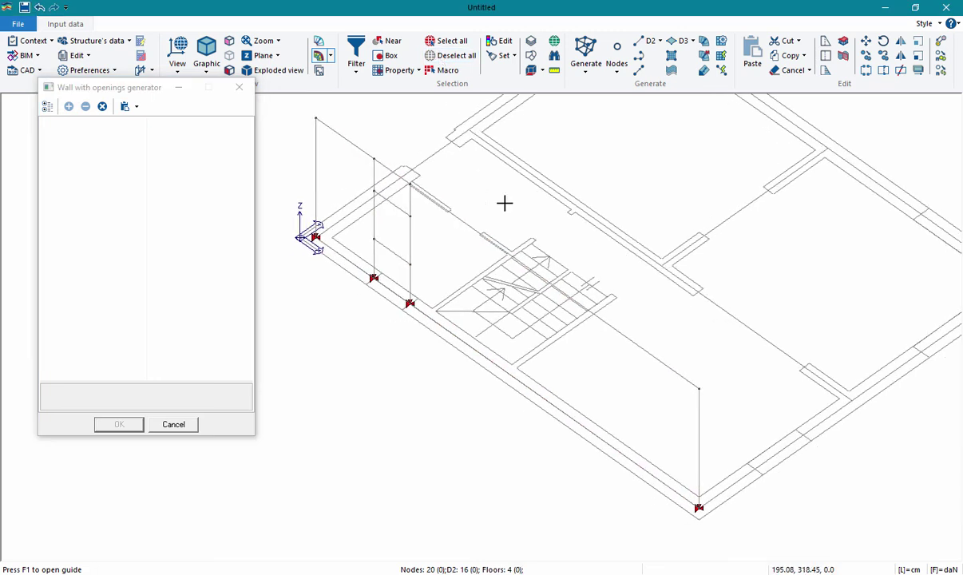
scroll(503, 204, down, 2)
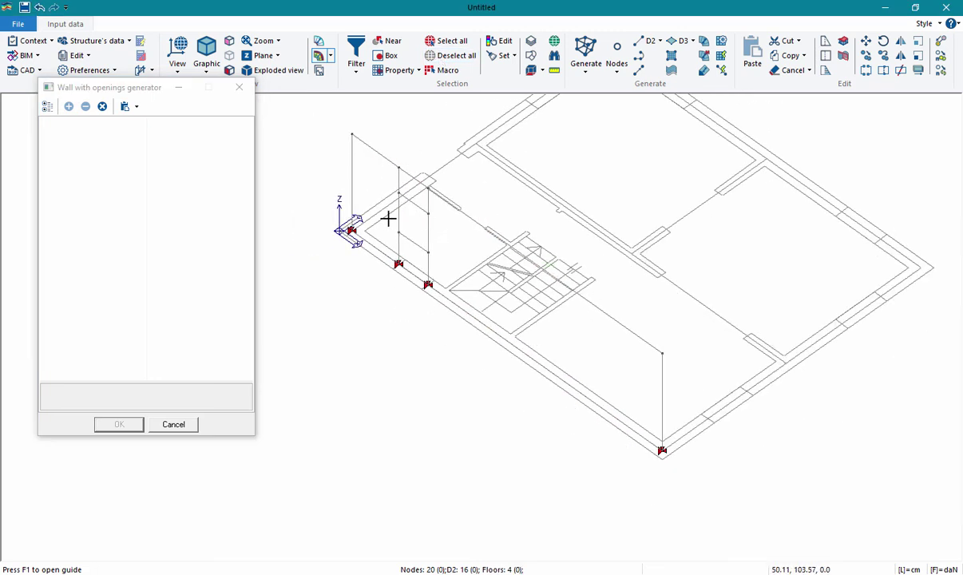
drag(94, 89, 94, 128)
click(149, 71)
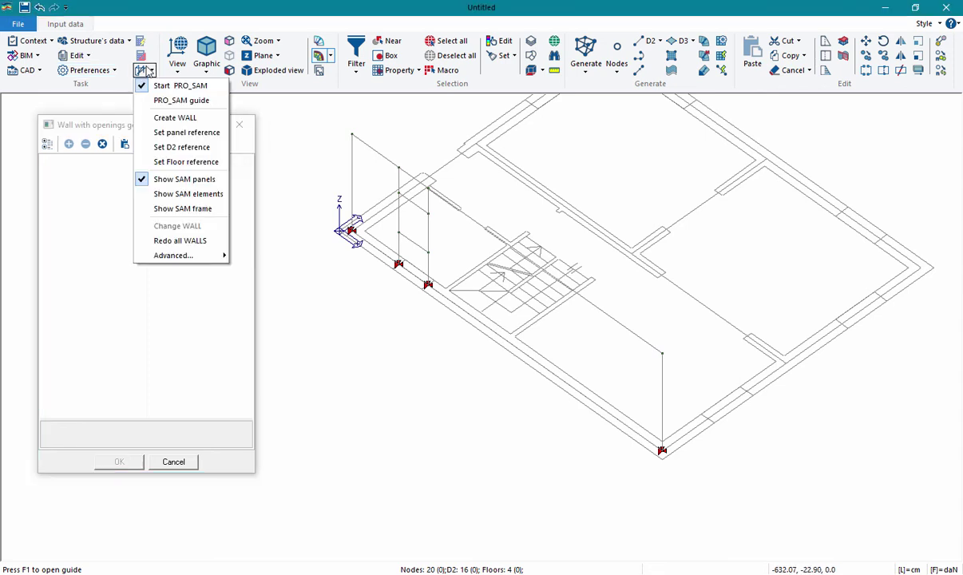
click(185, 209)
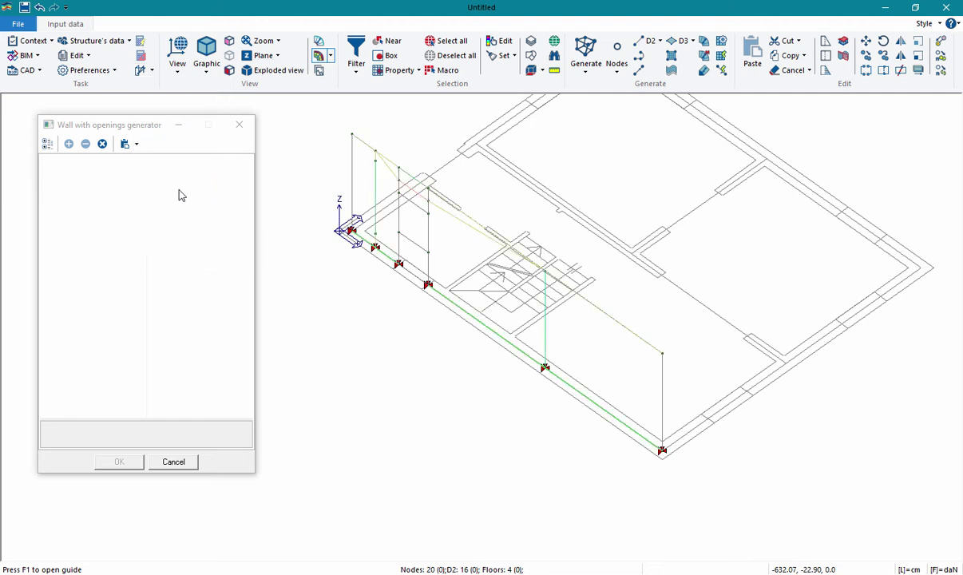
click(145, 71)
click(172, 180)
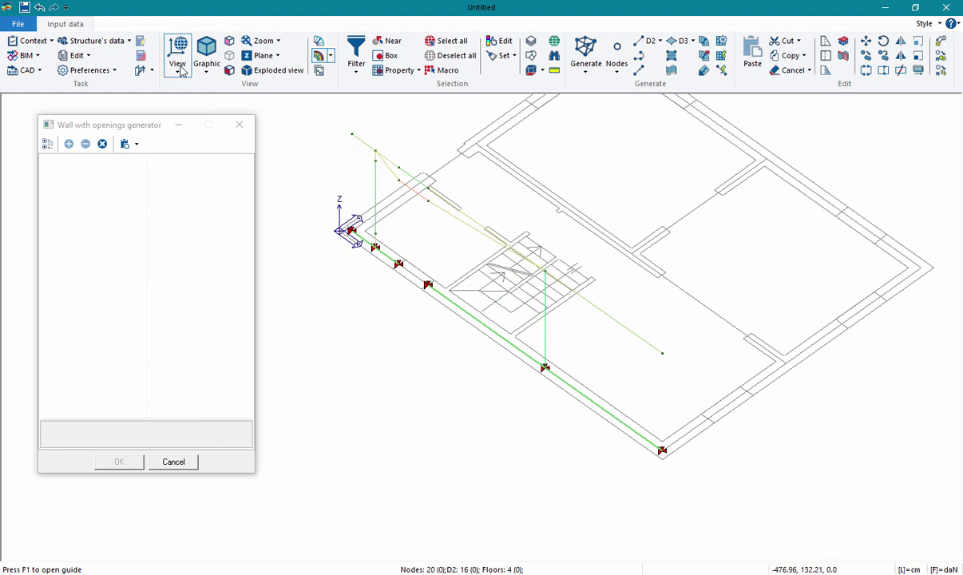
Render the model as solids and center the wall with its opening in view
click(206, 65)
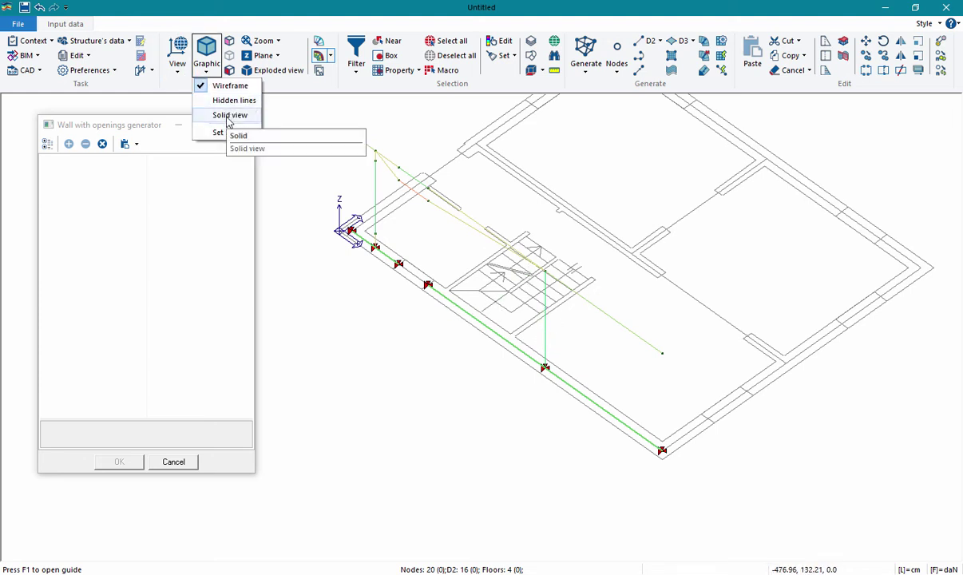
click(229, 116)
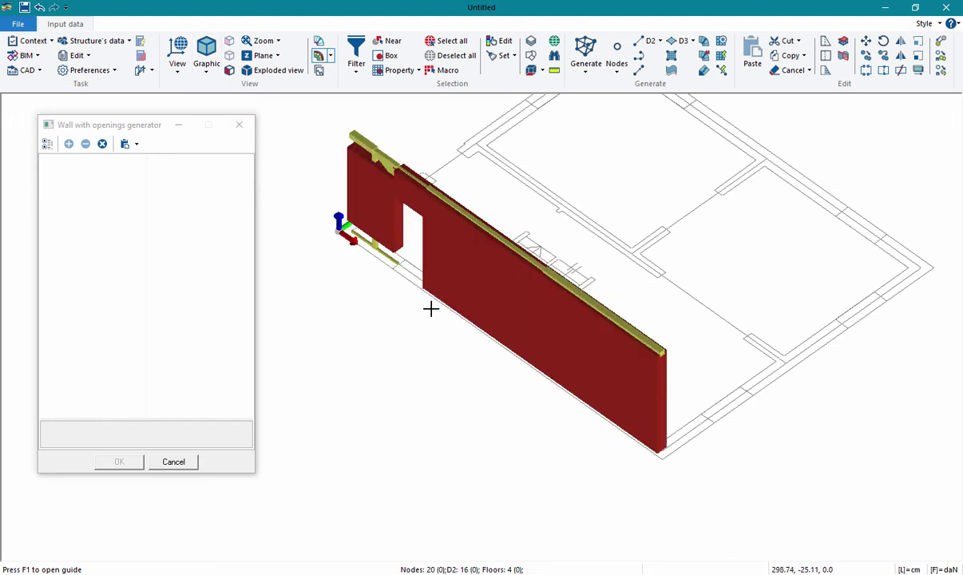
scroll(343, 238, up, 1)
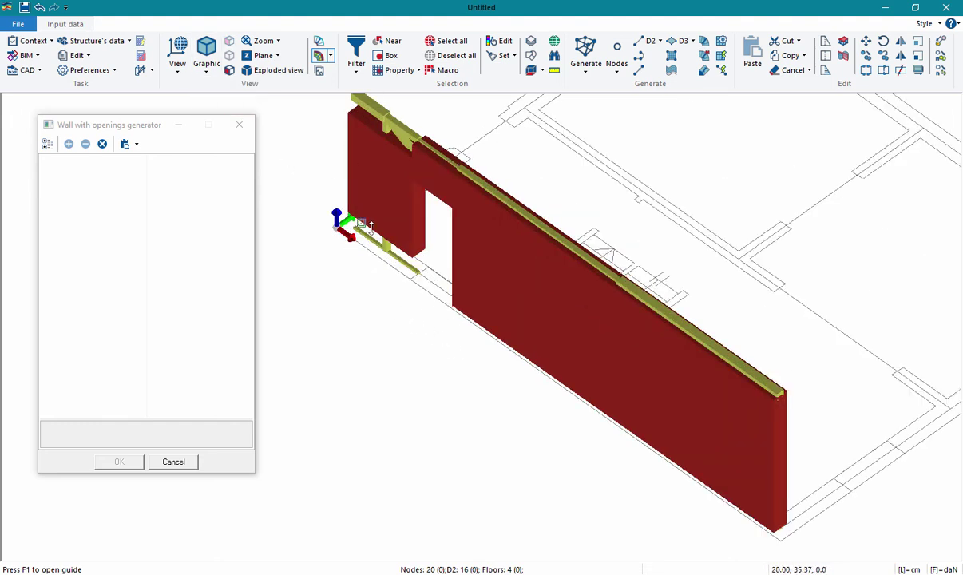
middle_drag(359, 217, 375, 248)
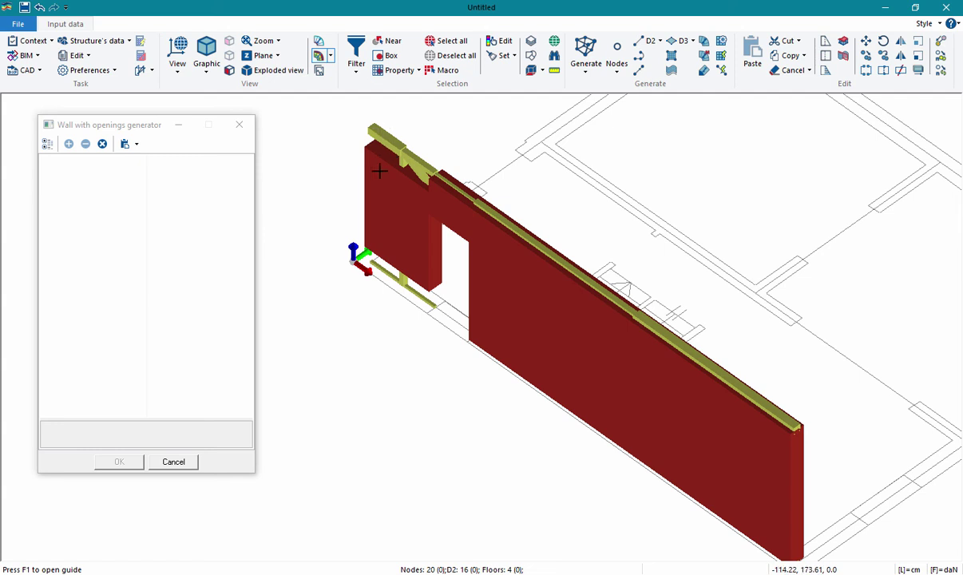
Switch the display back to wireframe
click(207, 73)
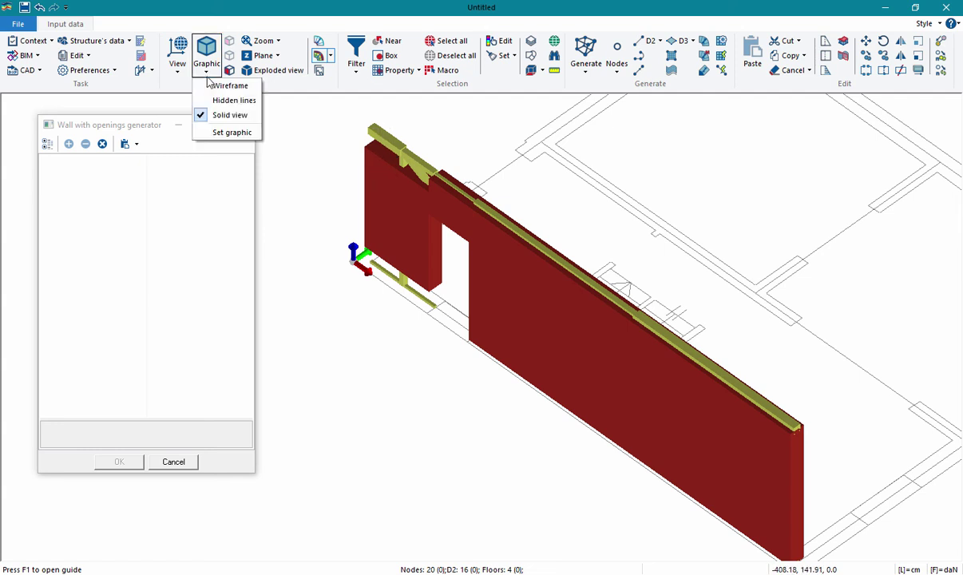
click(226, 82)
scroll(304, 236, down, 1)
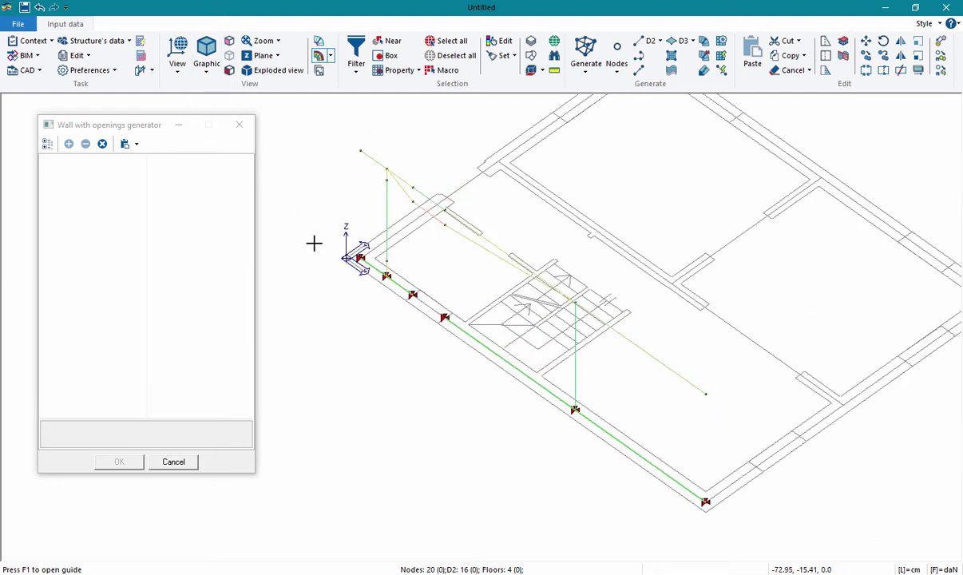
scroll(260, 166, down, 1)
Show the SAM panels again and hide the SAM frame
click(150, 73)
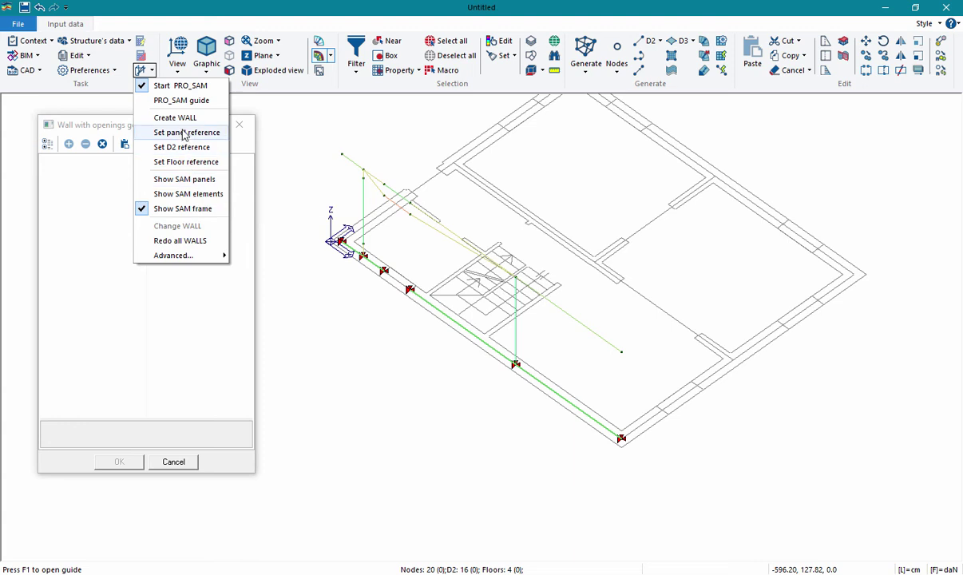
click(191, 180)
click(151, 71)
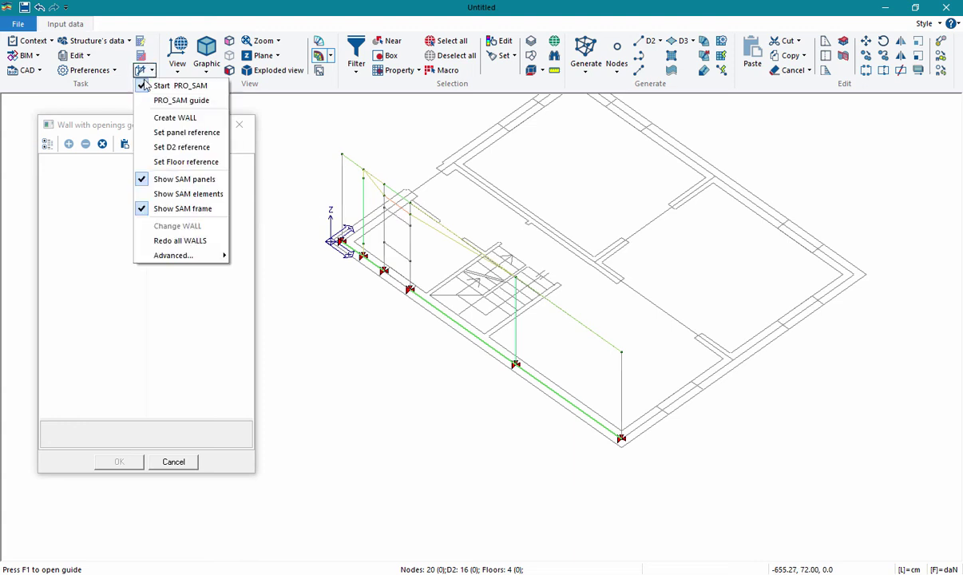
click(182, 209)
click(148, 71)
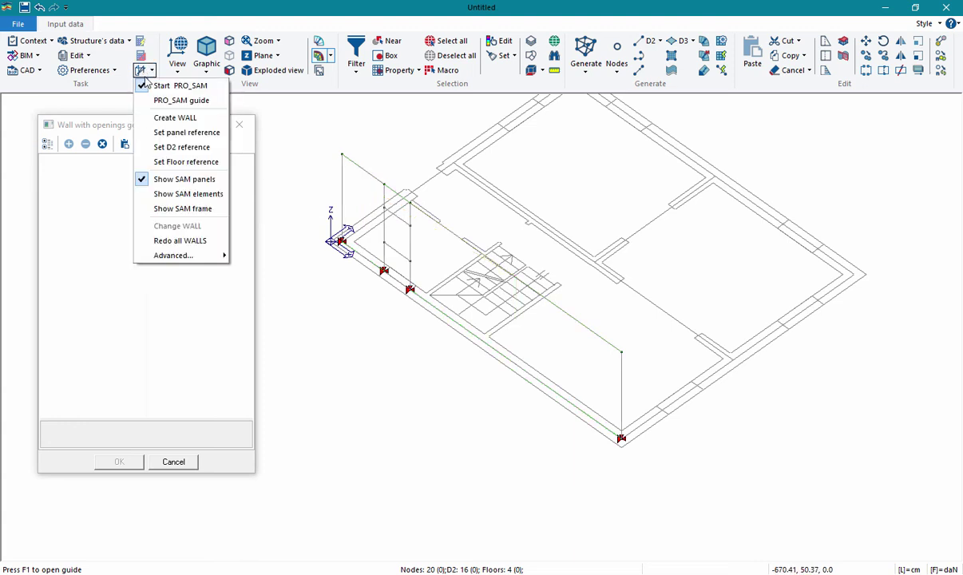
click(168, 118)
Add a 300 cm wall along X 980 from Y 20 to Y 402.659 with an opening
middle_drag(722, 482, 593, 460)
scroll(594, 460, up, 2)
click(548, 415)
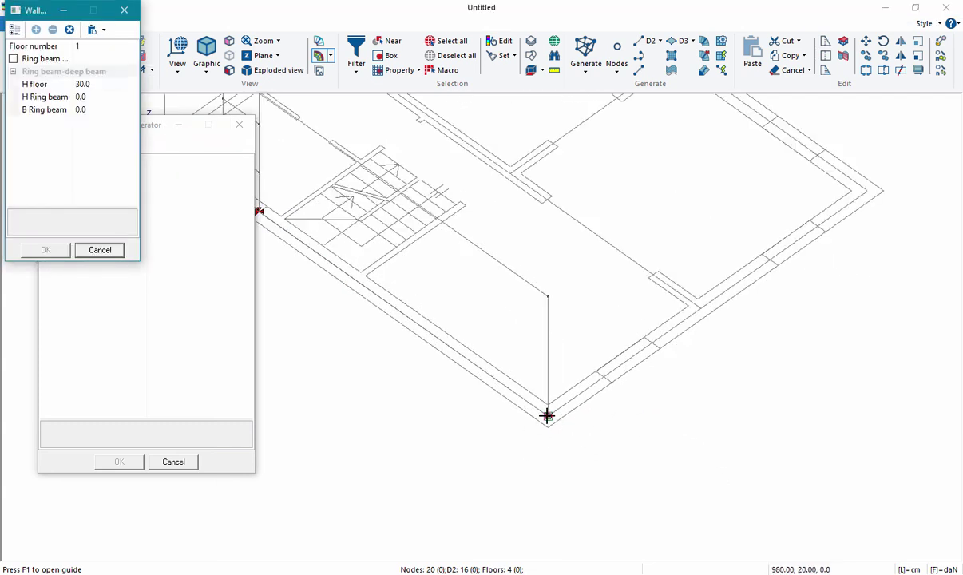
scroll(702, 308, up, 2)
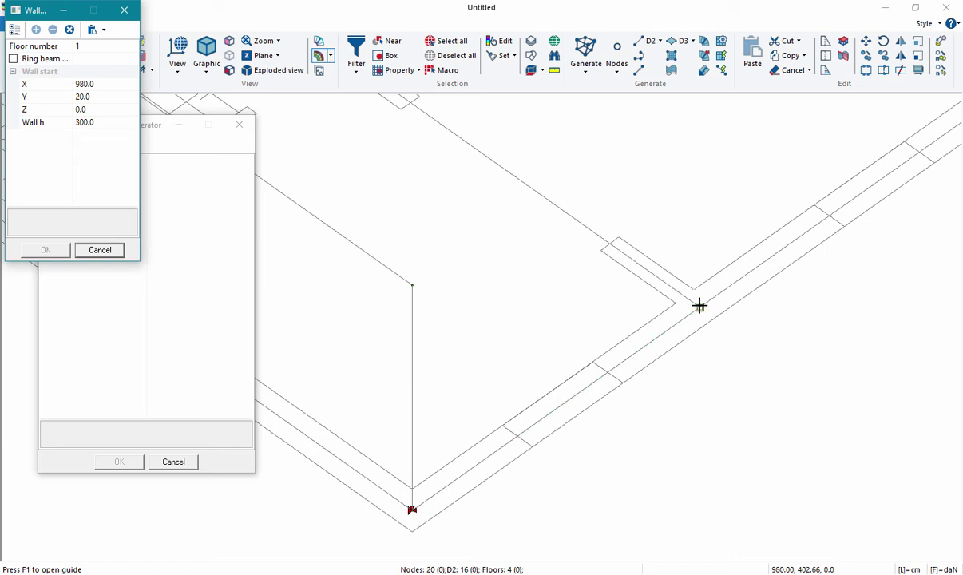
click(700, 305)
scroll(700, 307, down, 2)
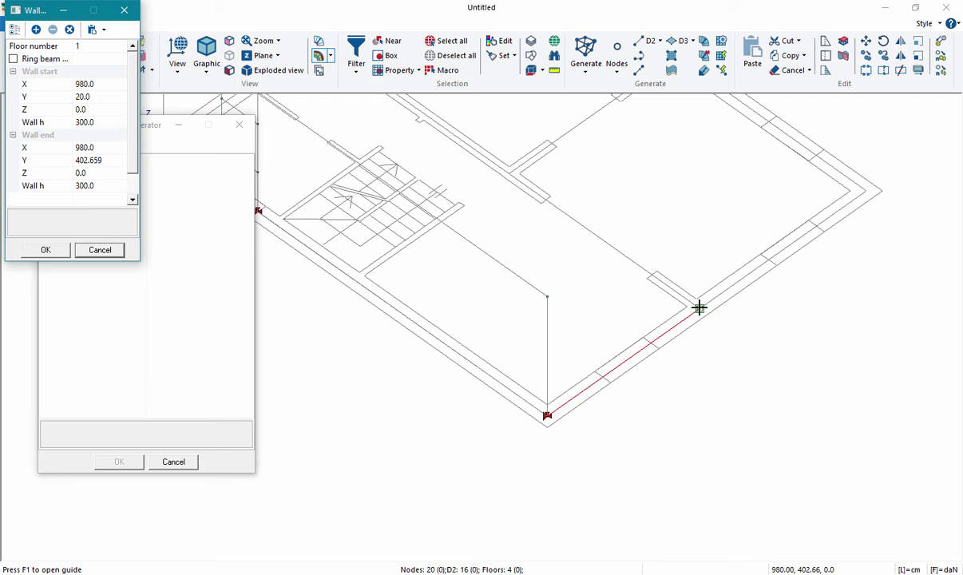
scroll(700, 307, down, 1)
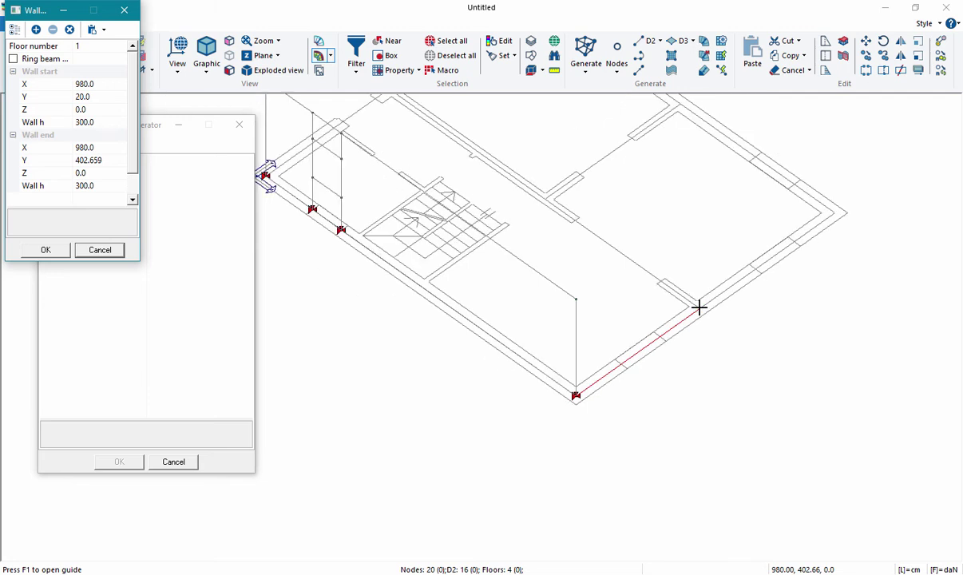
scroll(627, 368, up, 1)
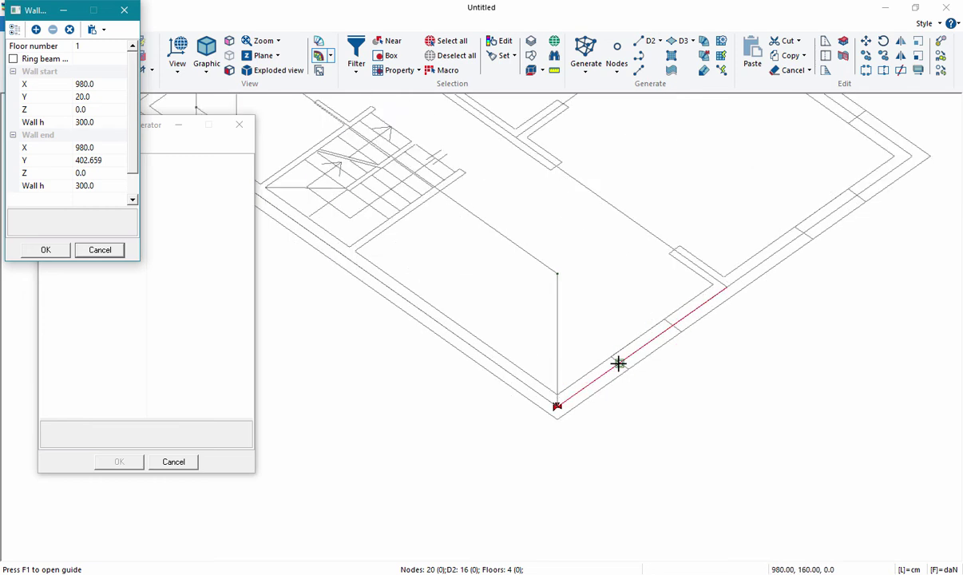
click(673, 322)
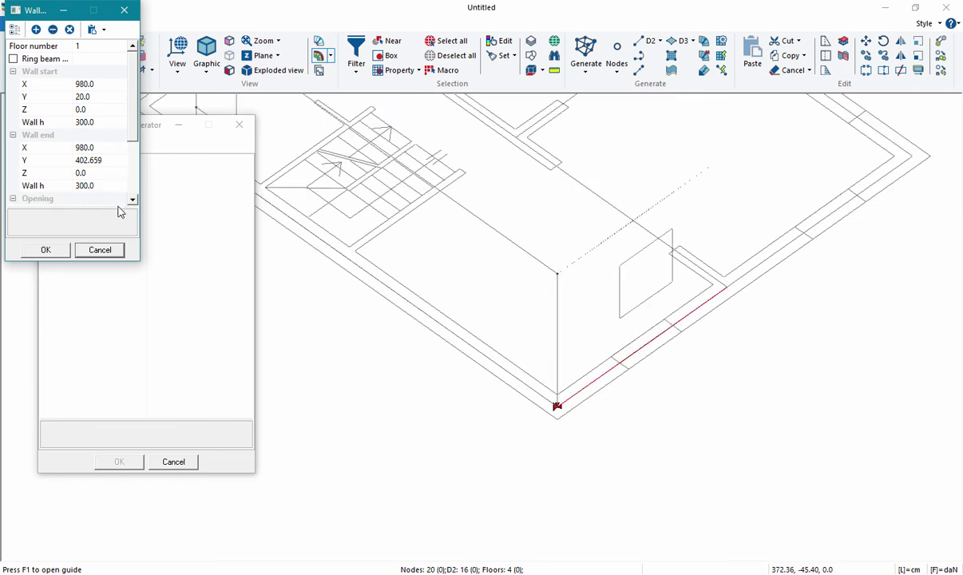
click(61, 253)
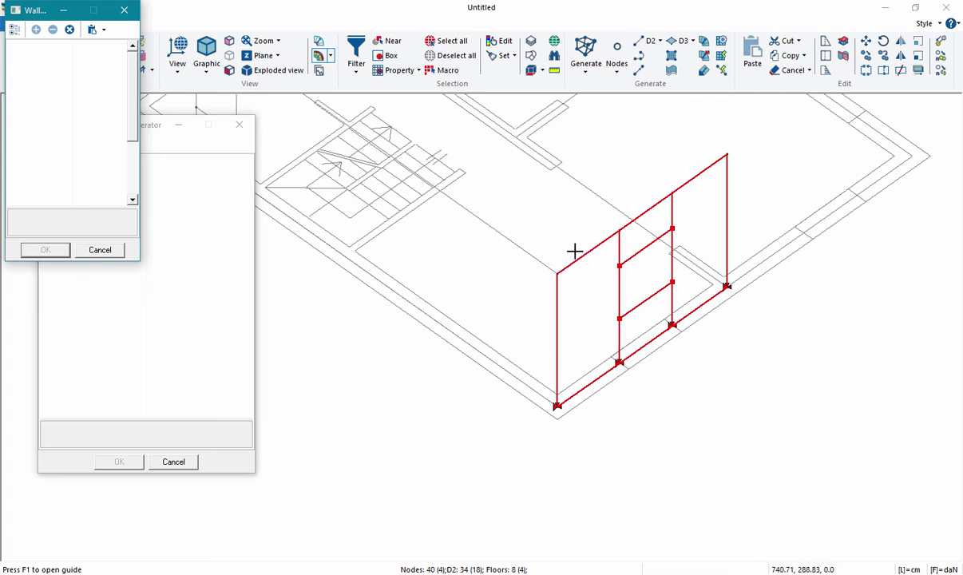
click(726, 287)
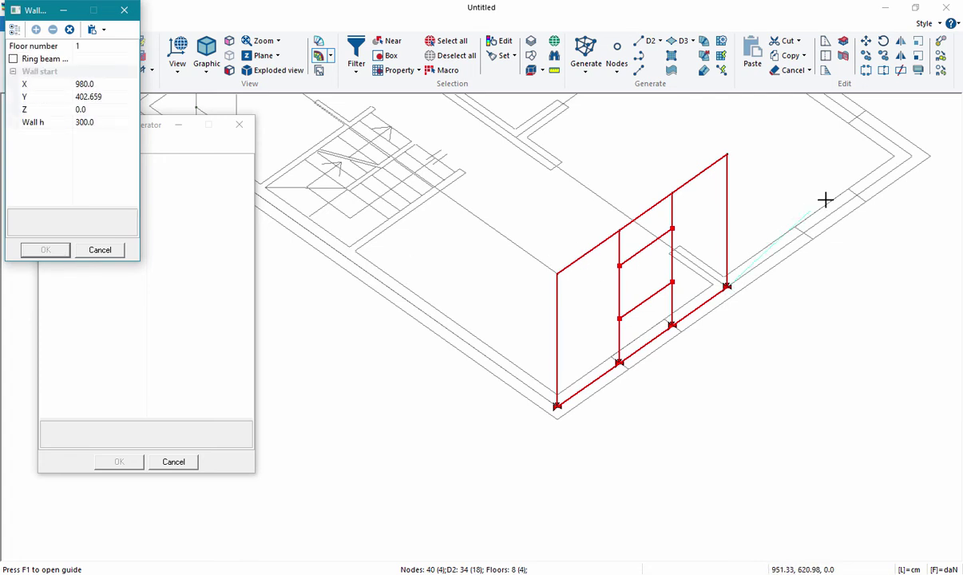
Add a wall with an opening continuing along X 980 up to Y 820
click(912, 154)
click(853, 198)
click(40, 252)
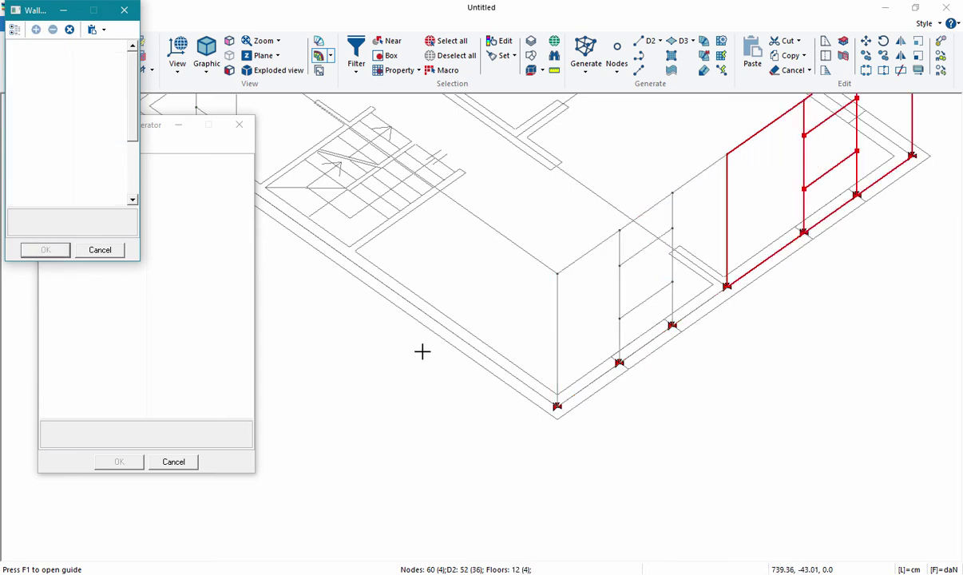
scroll(420, 348, down, 3)
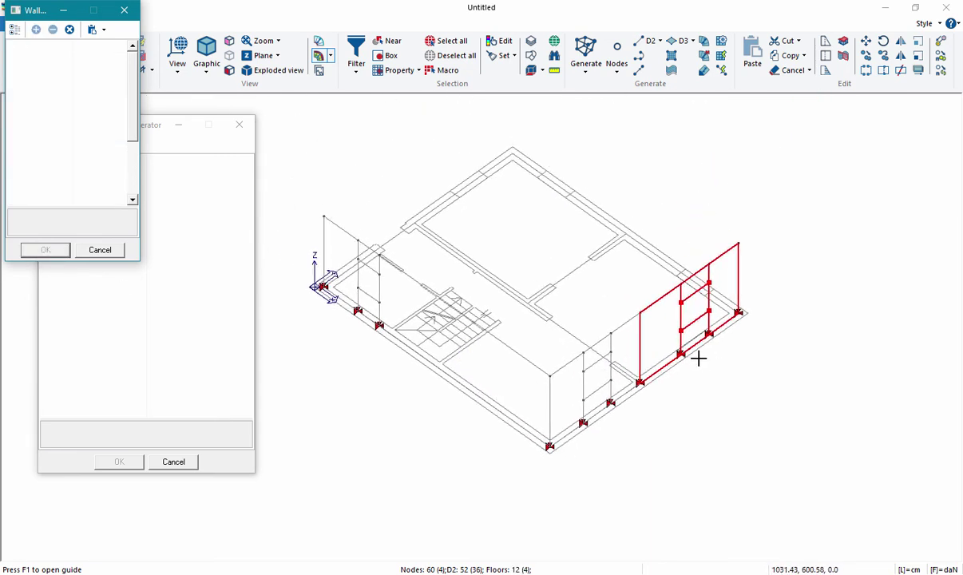
scroll(714, 338, up, 2)
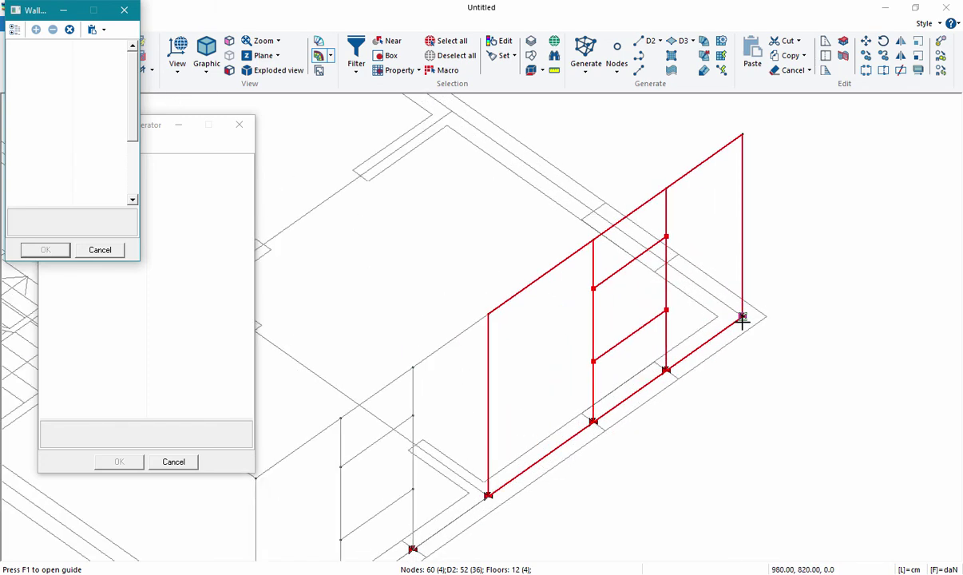
Add the 300 cm wall along Y 820 from X 980 to X 502.5 with a 125–245 cm opening
click(743, 316)
scroll(492, 155, down, 2)
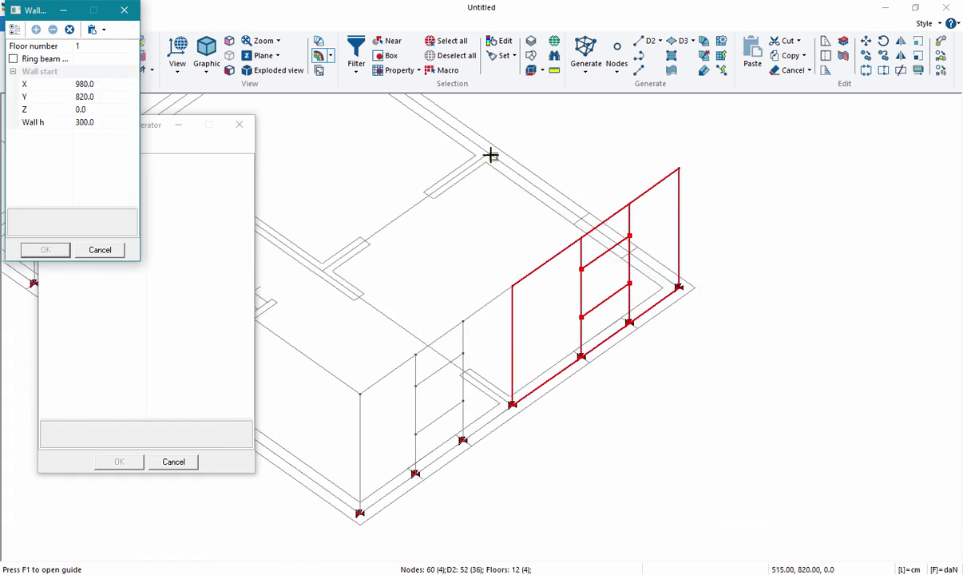
scroll(631, 250, up, 1)
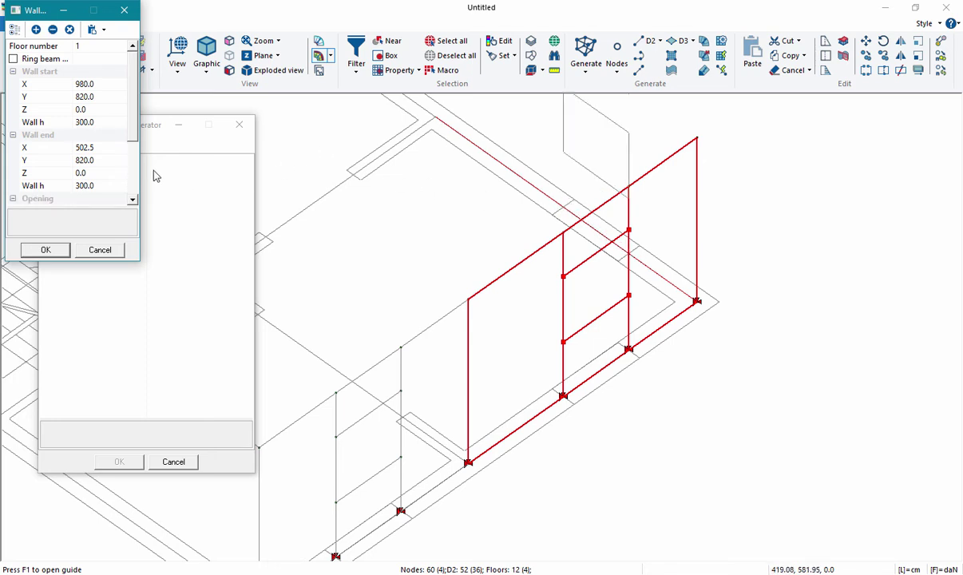
drag(185, 300, 216, 329)
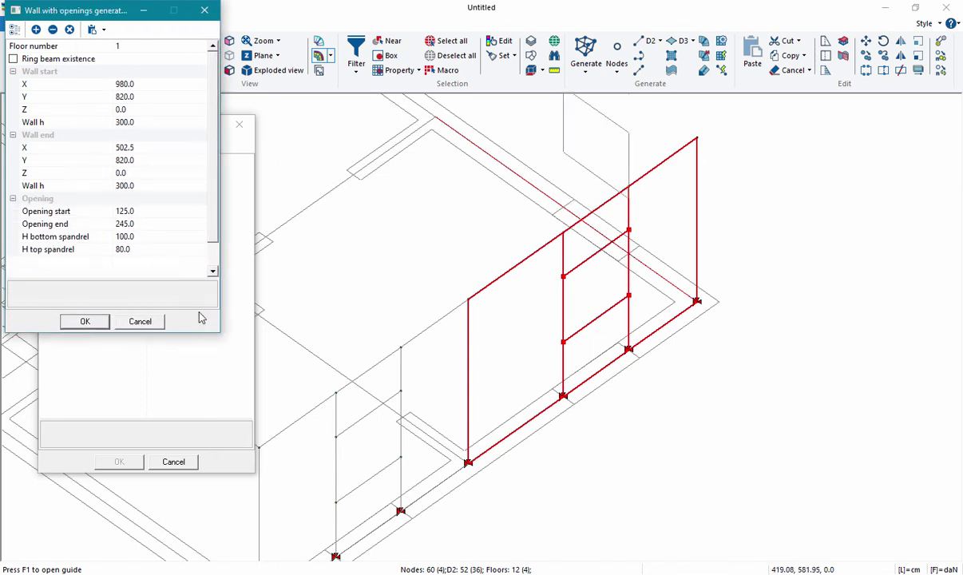
click(86, 321)
Add two more perimeter walls, each with a window opening, continuing around the plan
scroll(366, 342, down, 4)
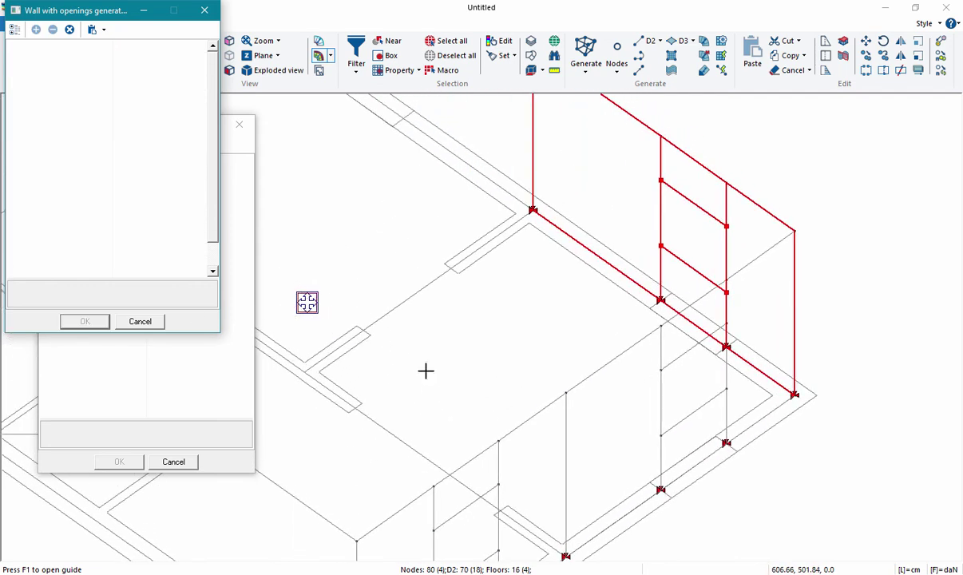
middle_drag(376, 309, 464, 313)
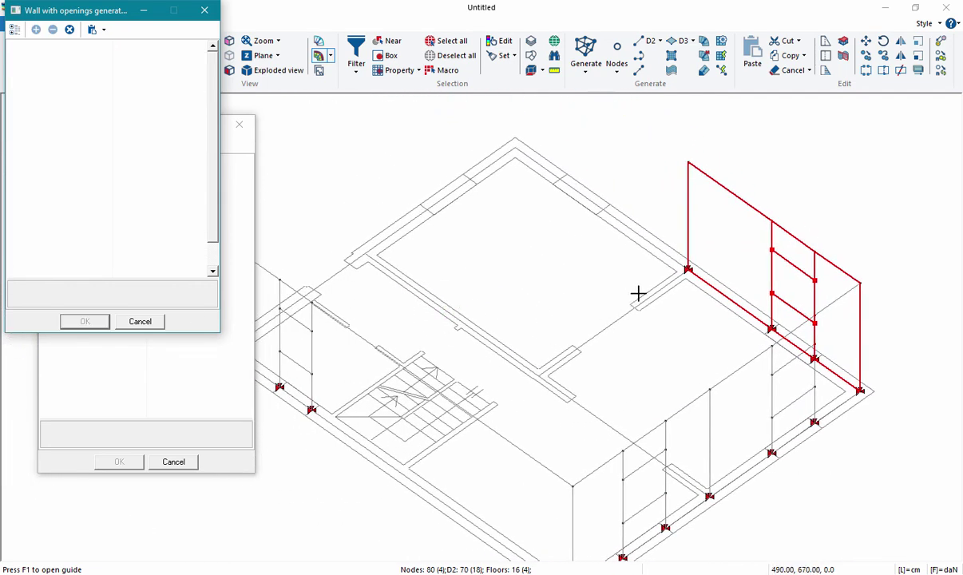
click(684, 271)
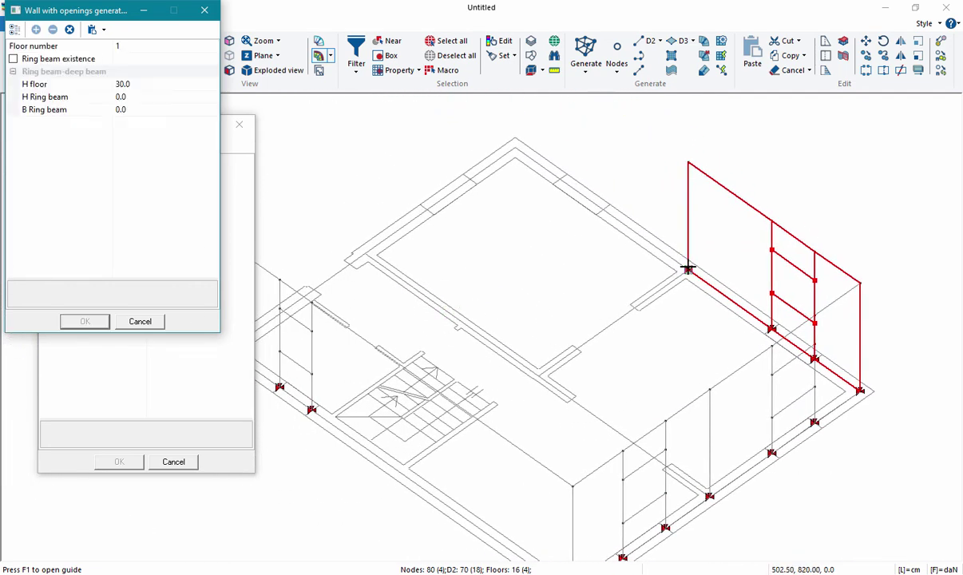
click(514, 144)
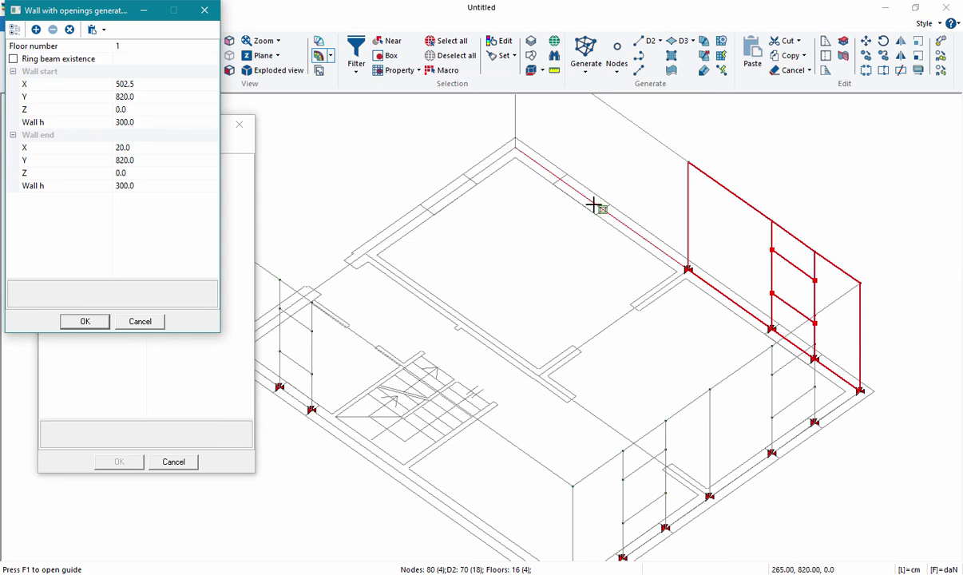
click(532, 167)
click(83, 321)
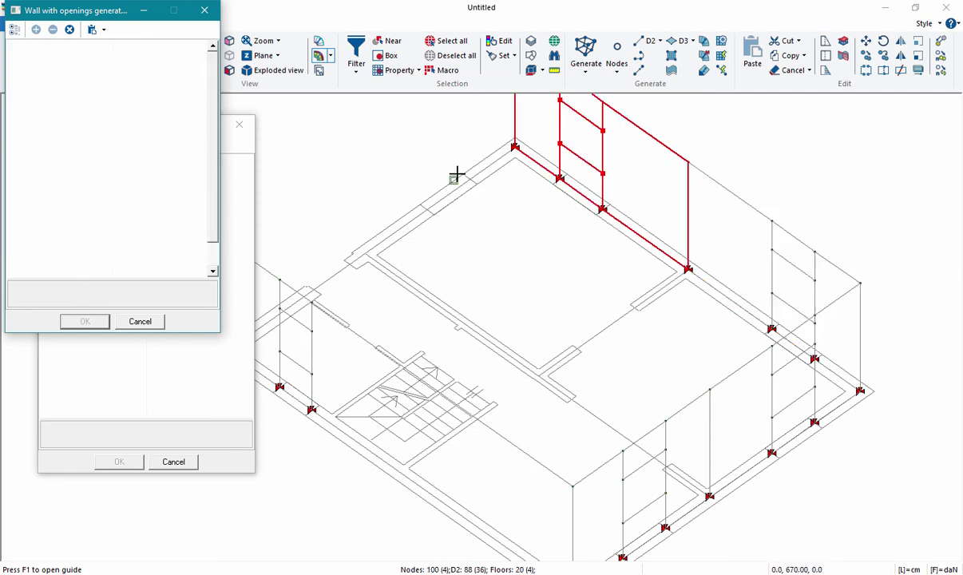
click(513, 147)
middle_drag(337, 276, 434, 200)
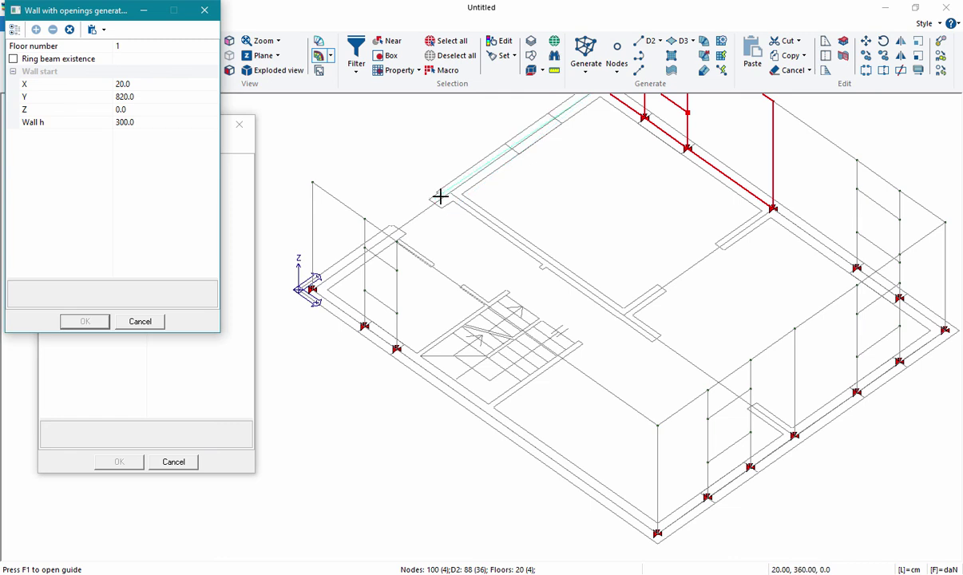
click(451, 191)
scroll(446, 195, up, 1)
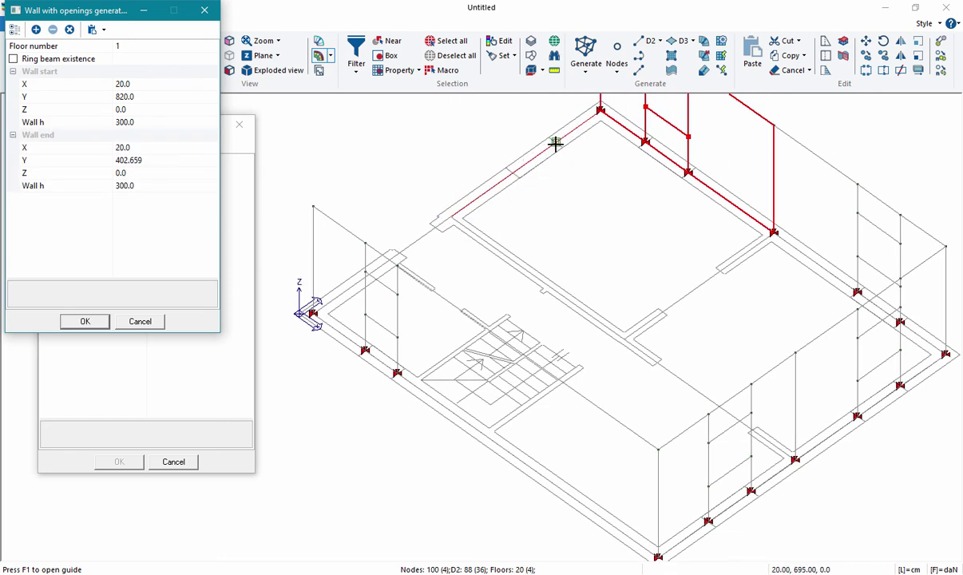
click(512, 171)
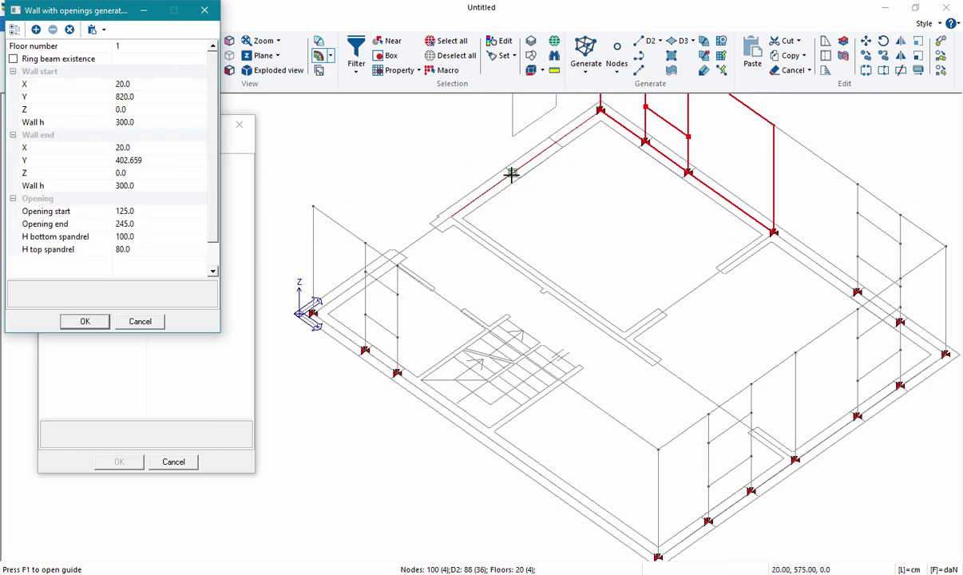
click(85, 321)
Add the wall to the corner near the origin with a door opening, bottom spandrel 0
click(435, 224)
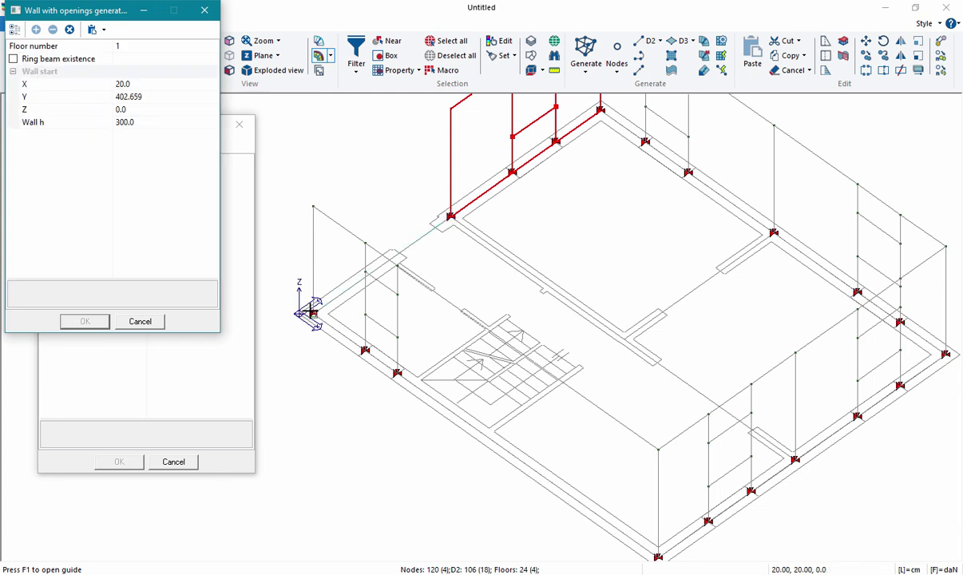
click(311, 313)
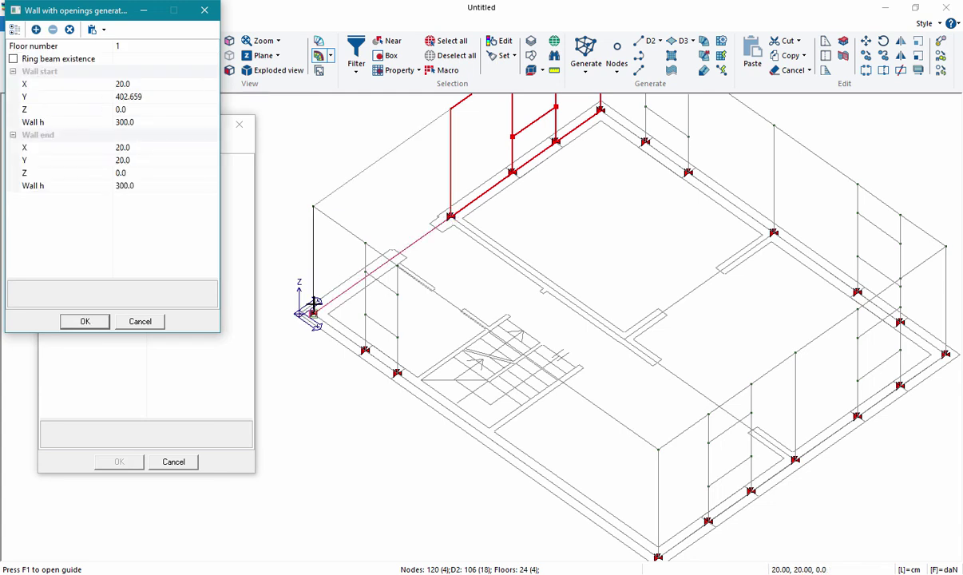
click(435, 223)
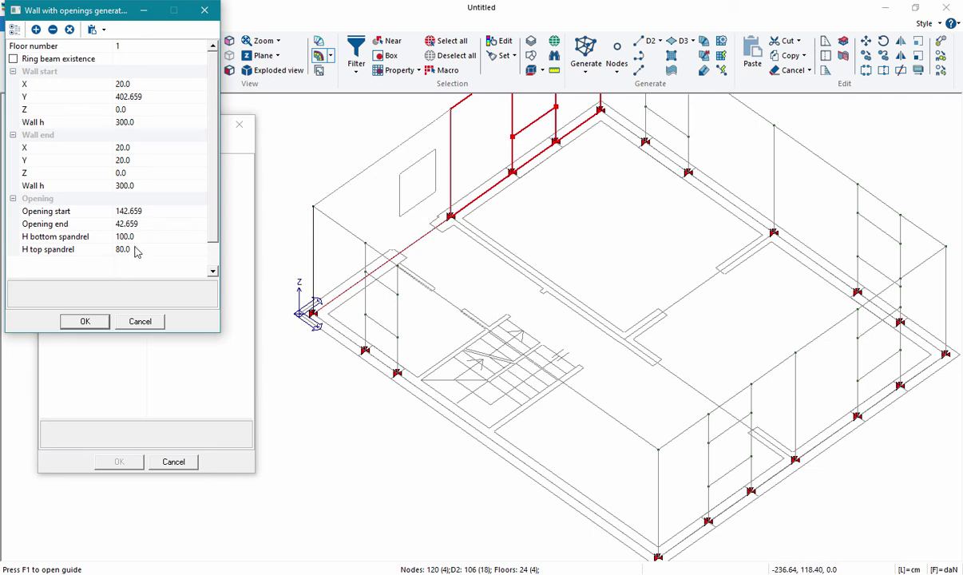
click(131, 251)
click(84, 233)
text(0)
click(131, 249)
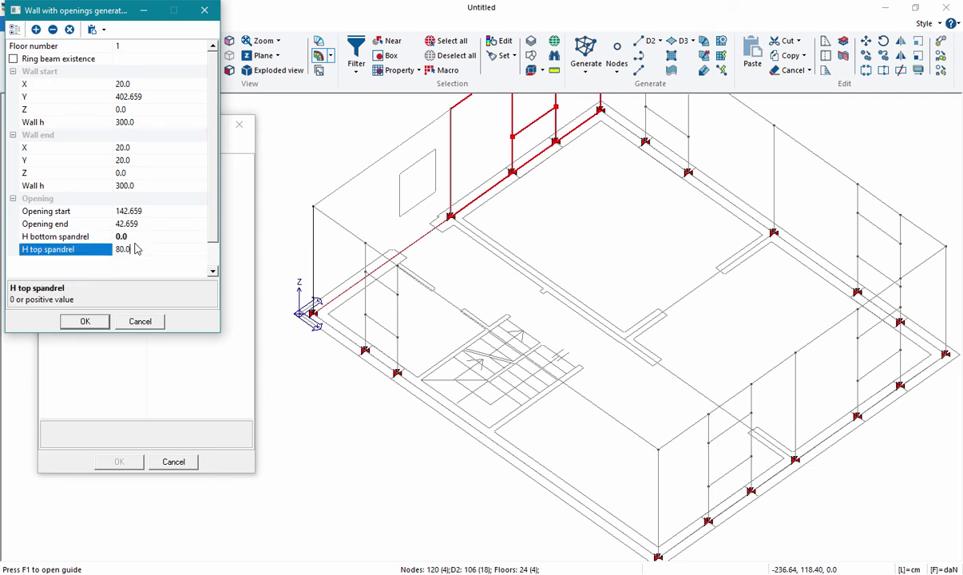
click(96, 322)
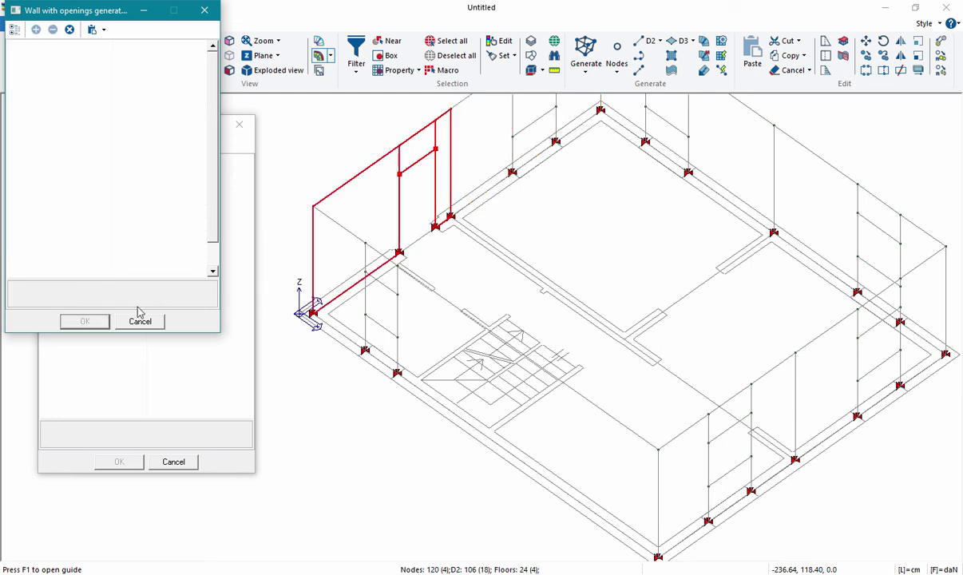
Add three interior walls meeting at the middle node, the first solid, the others with openings
click(451, 216)
click(625, 338)
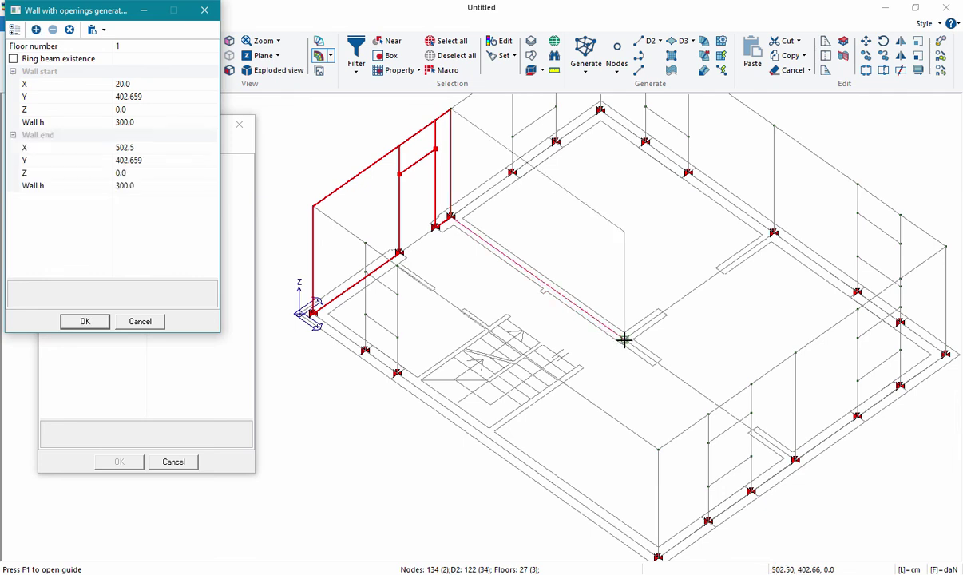
click(92, 321)
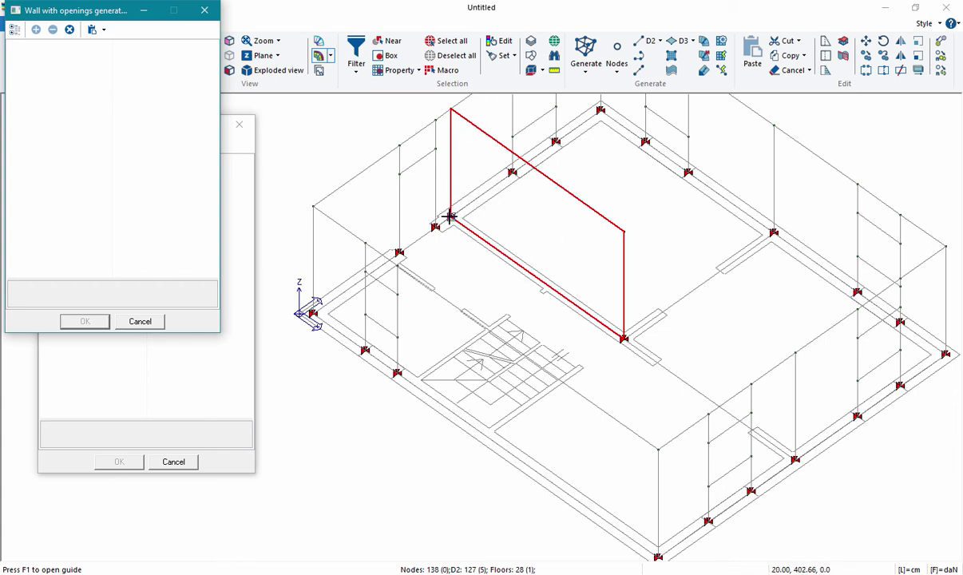
click(622, 338)
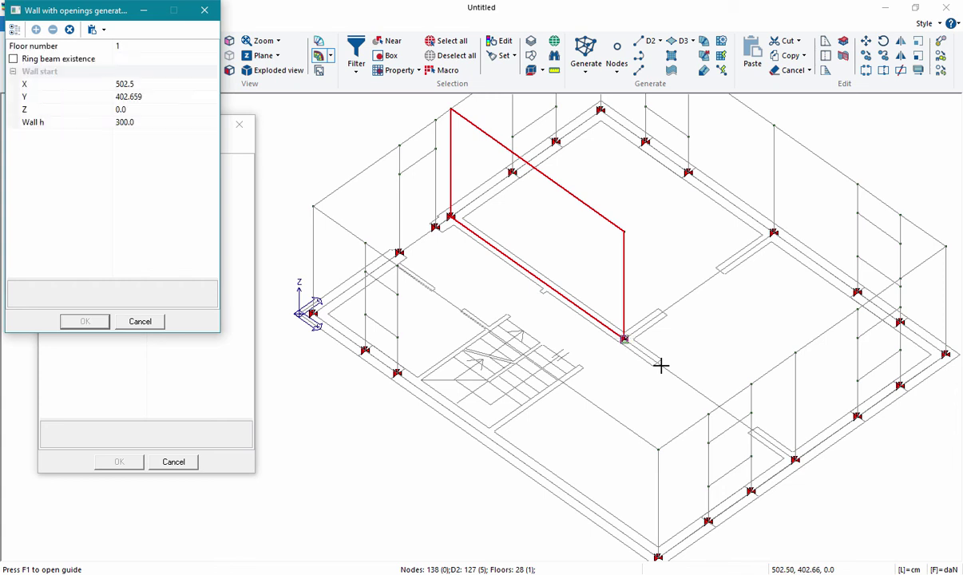
click(795, 459)
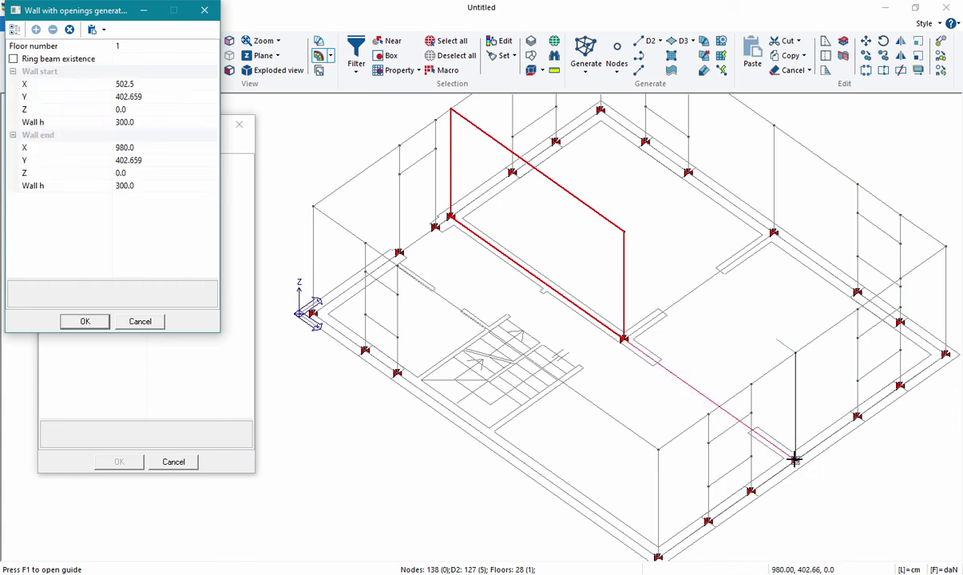
click(673, 374)
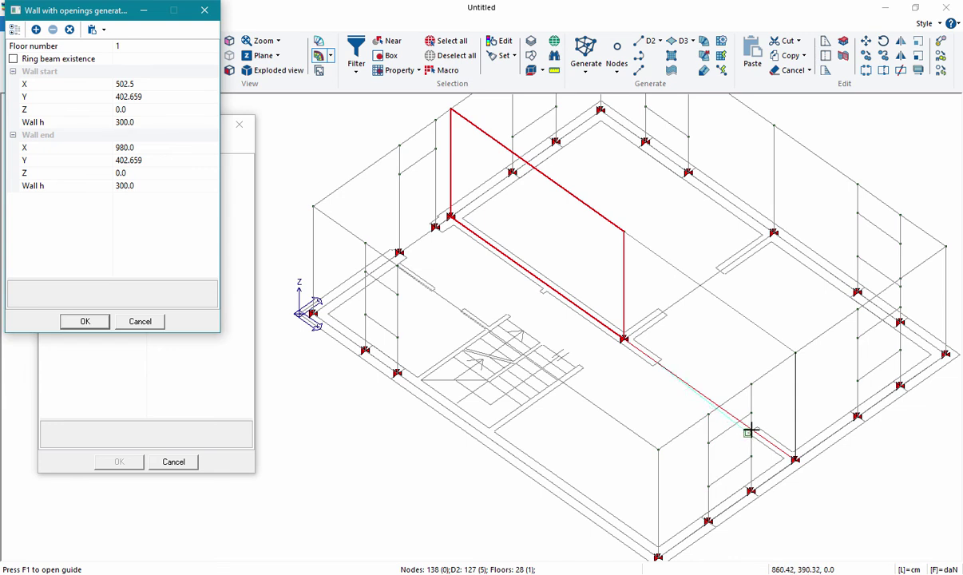
click(752, 429)
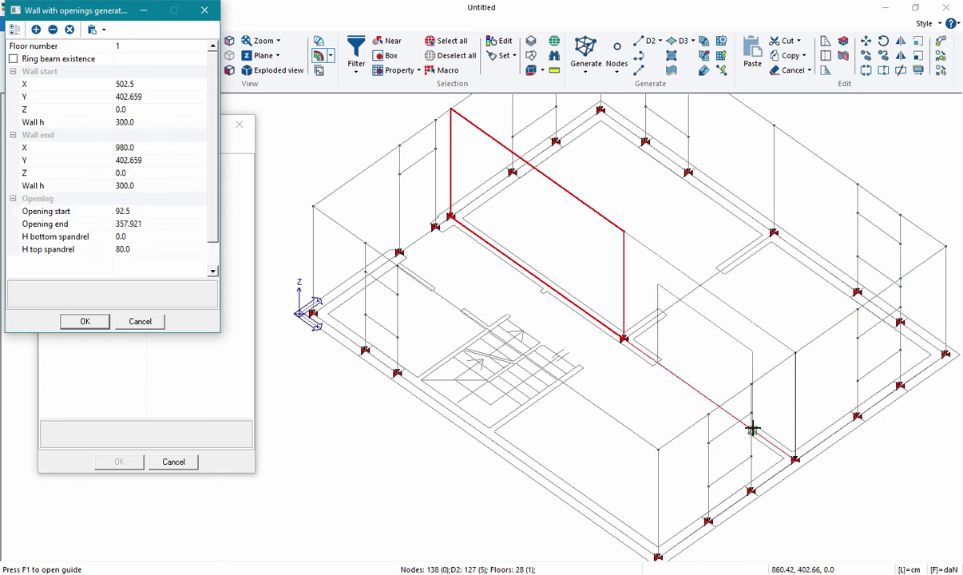
click(90, 322)
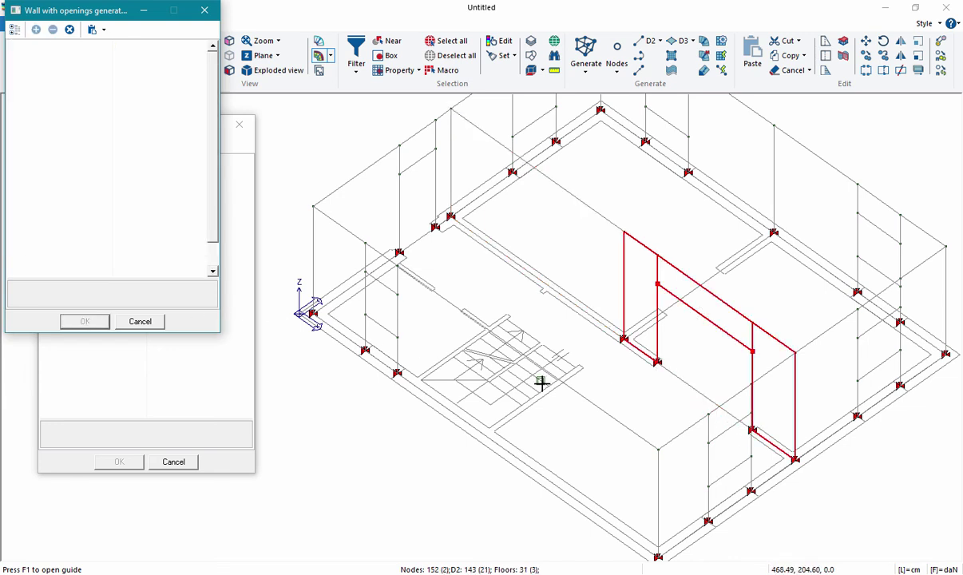
click(625, 338)
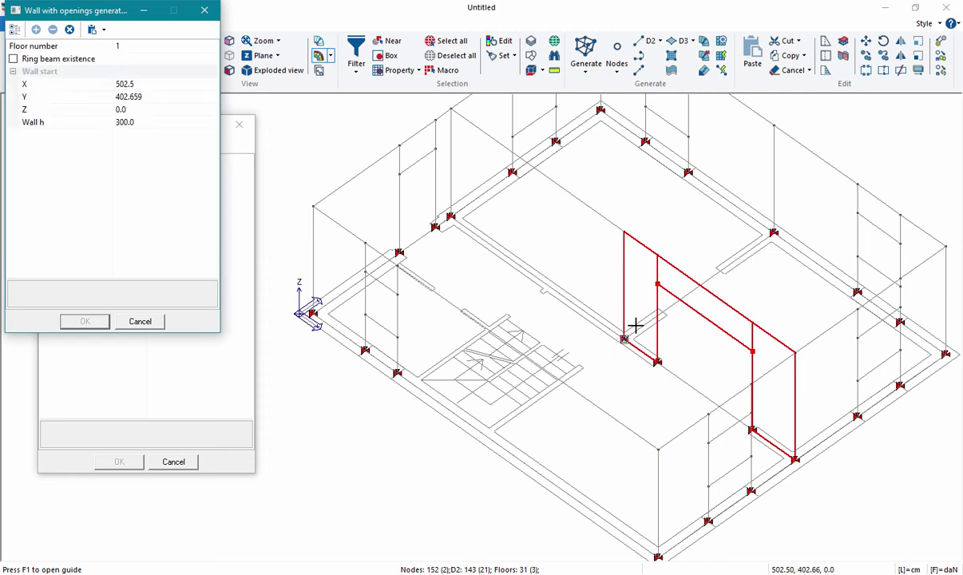
click(772, 231)
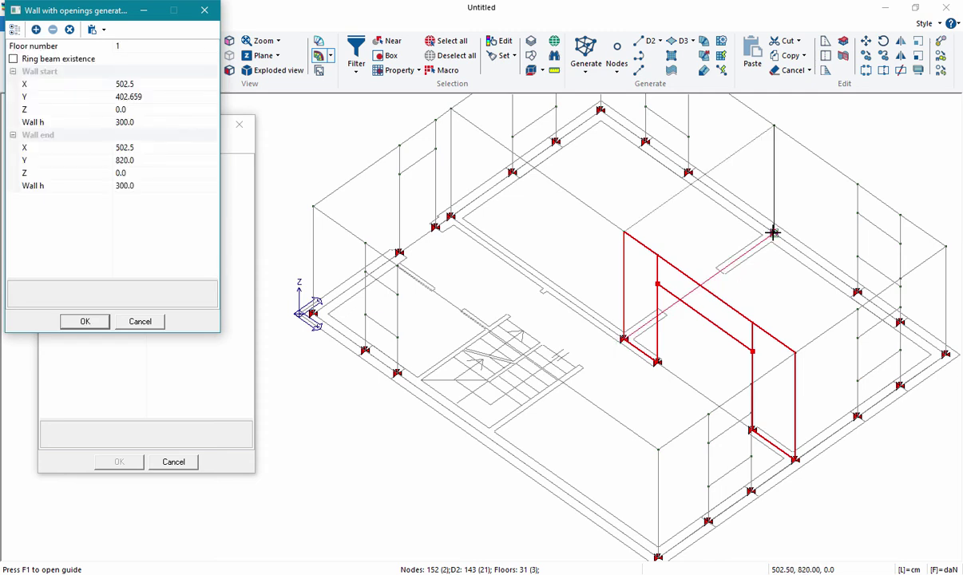
click(719, 272)
click(85, 321)
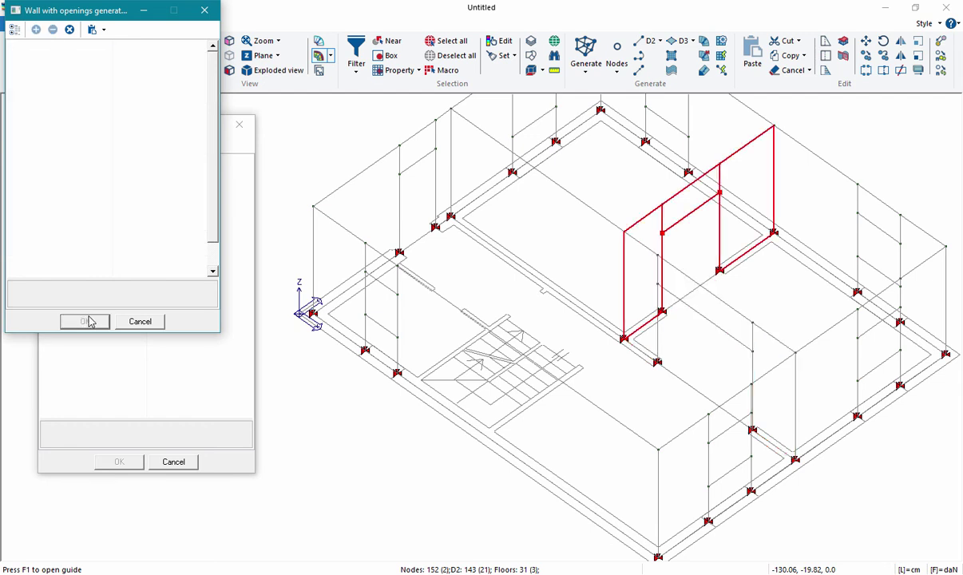
Show the walls as SAM elements with panels hidden, viewed from isometric view 2
click(239, 124)
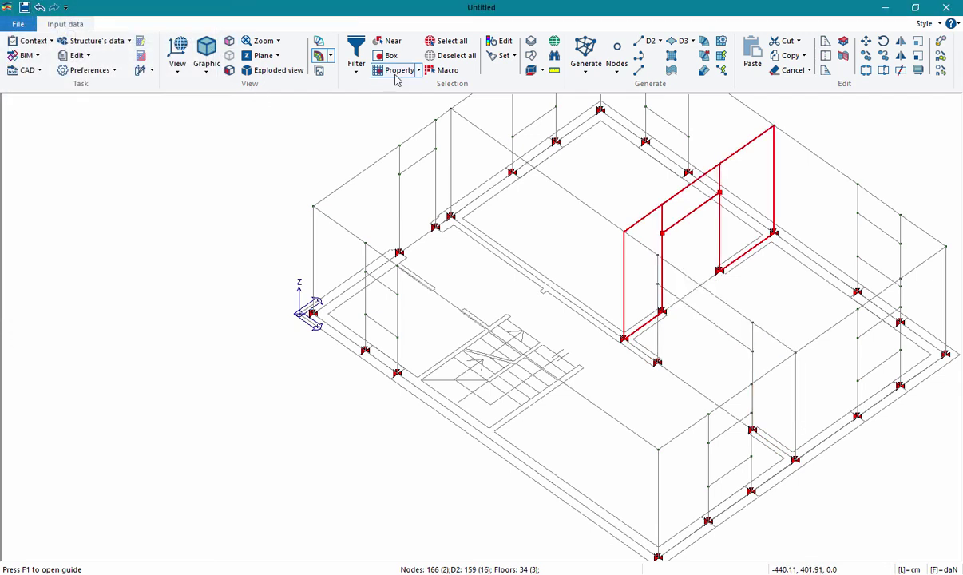
click(144, 72)
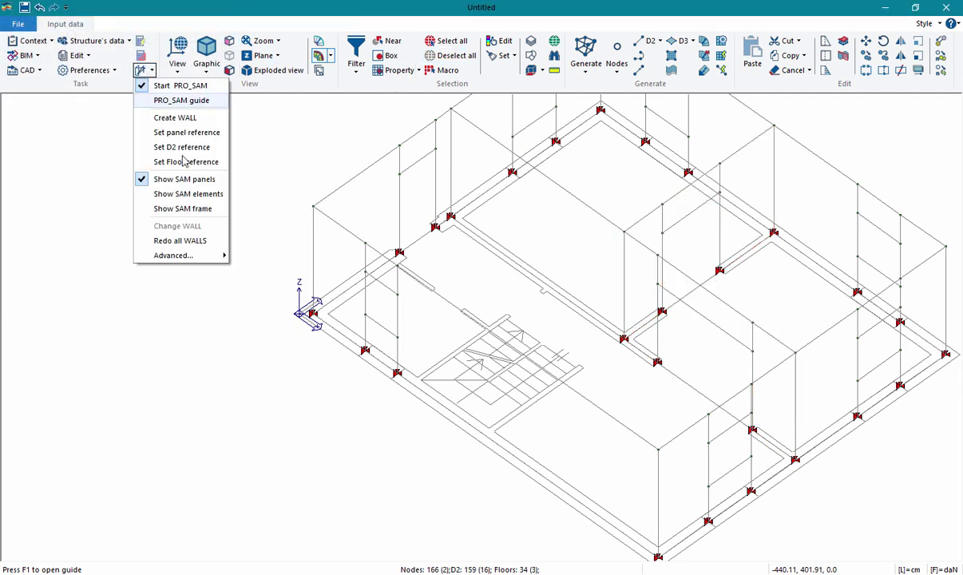
click(179, 191)
click(144, 72)
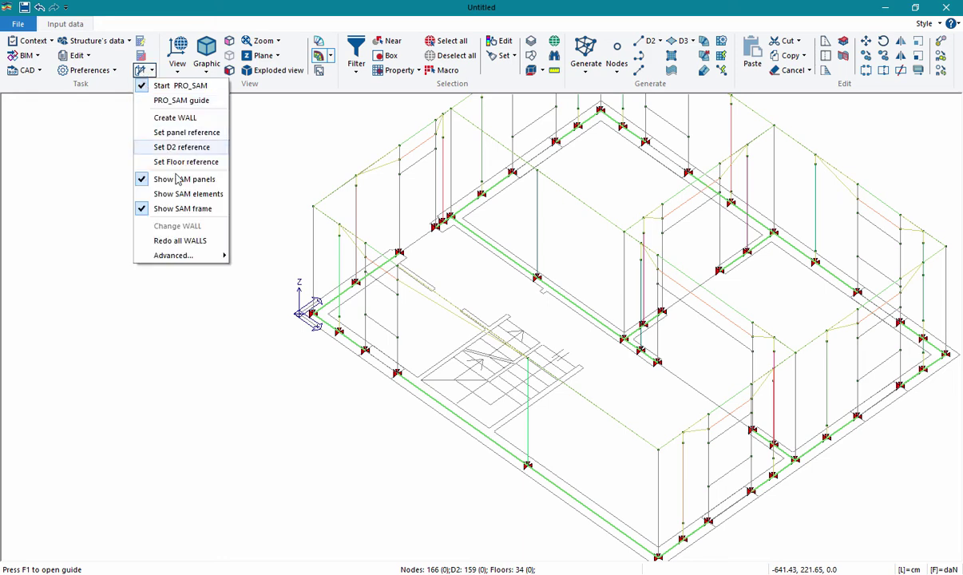
click(178, 185)
click(175, 64)
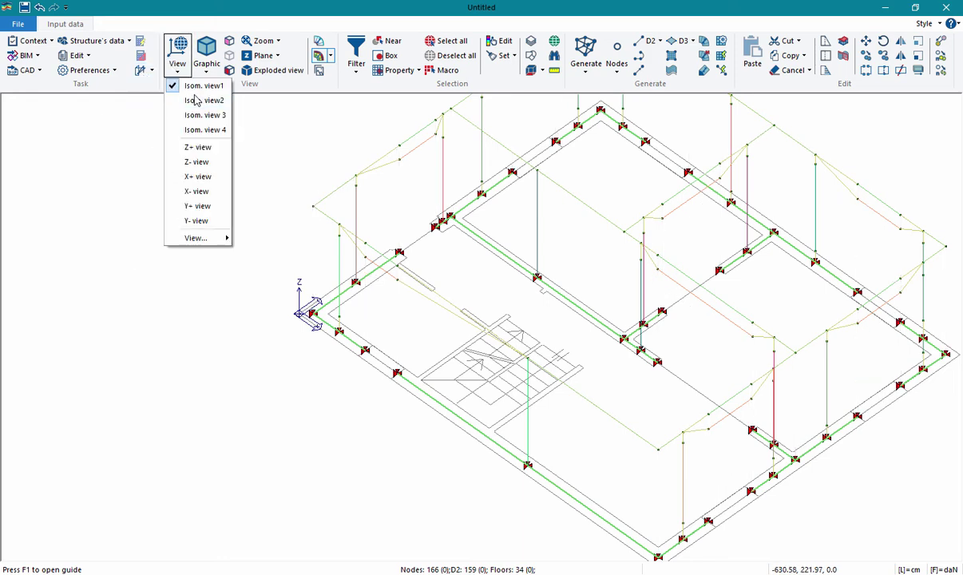
click(200, 99)
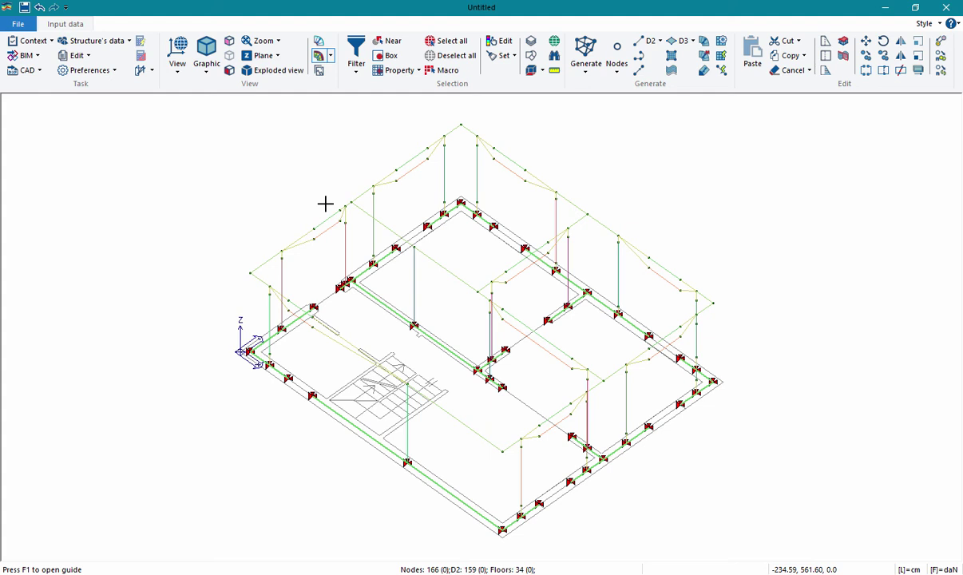
click(143, 79)
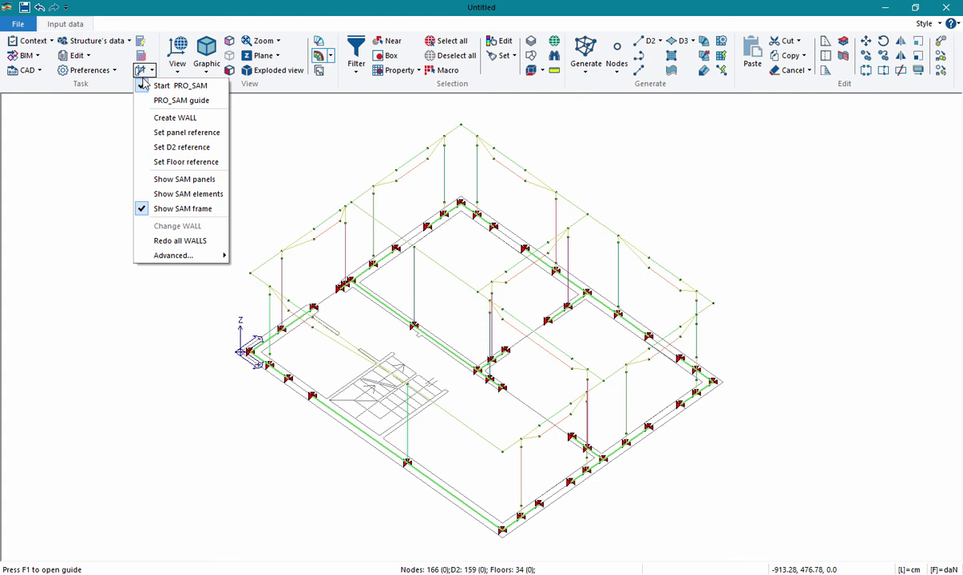
In the floor reference settings, tick Rigid Plane and set the membrane thickness to 5 cm
click(190, 163)
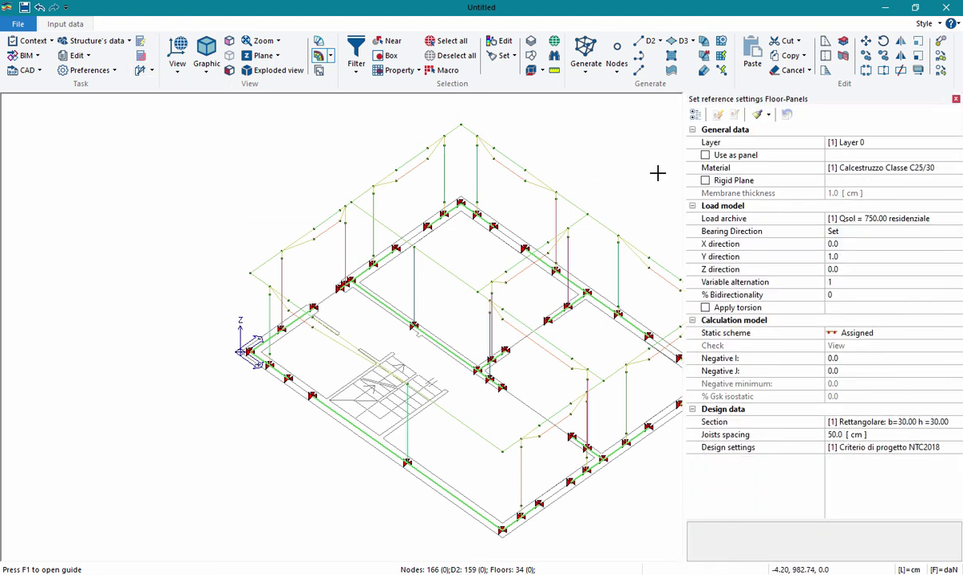
drag(683, 186, 596, 183)
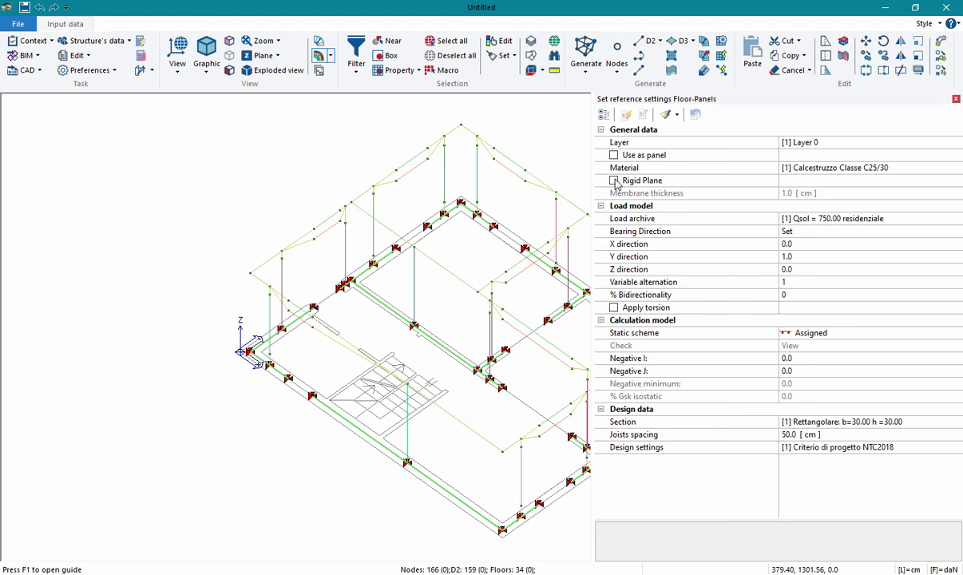
click(614, 181)
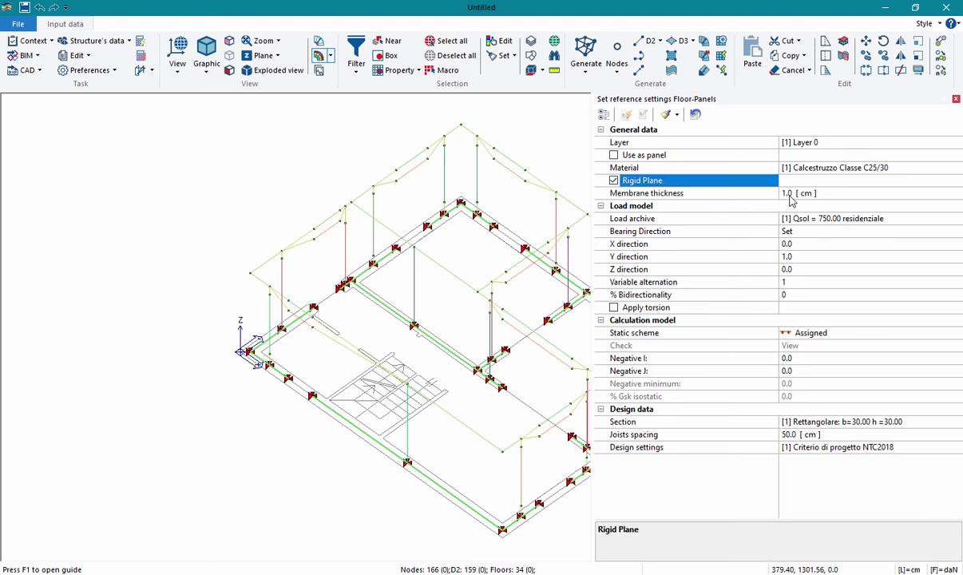
click(739, 195)
text(5)
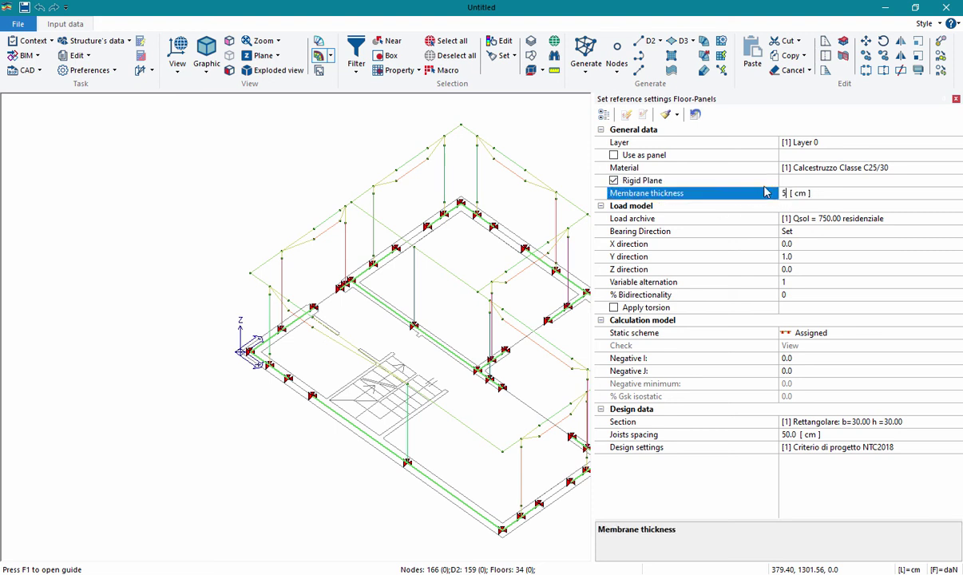
click(628, 167)
Review the membrane thickness, floor load archive and Y-direction bearing settings, then close the panel
click(650, 194)
click(652, 219)
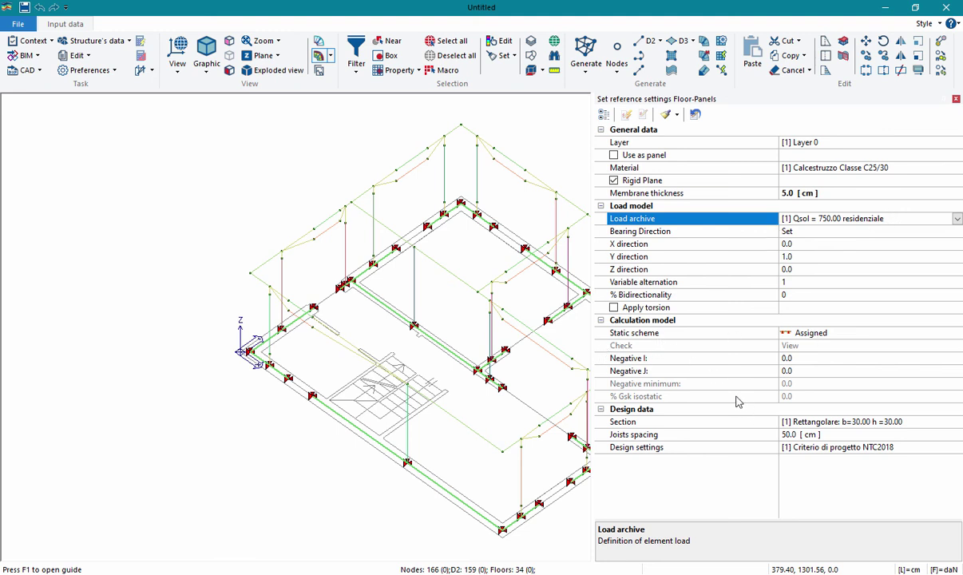
click(636, 258)
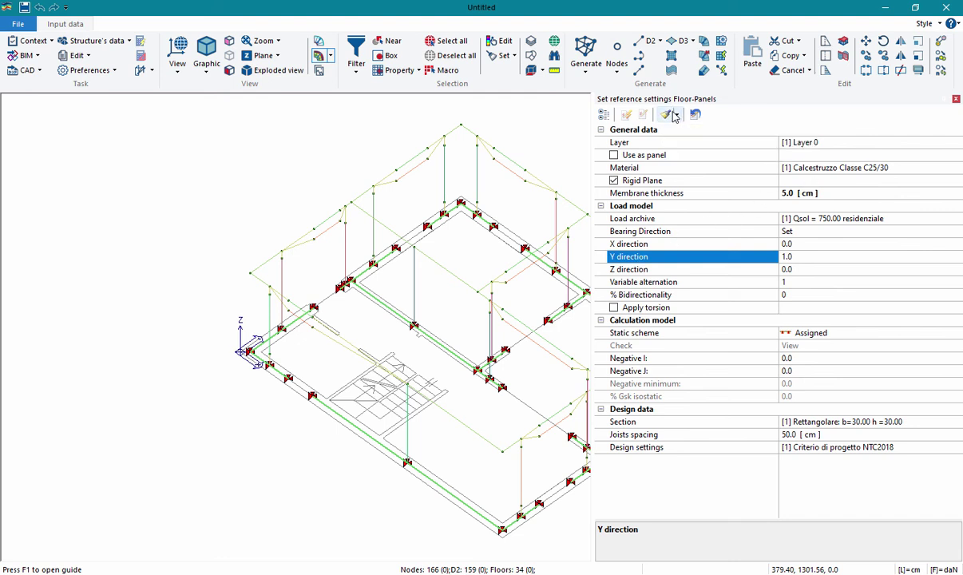
click(956, 99)
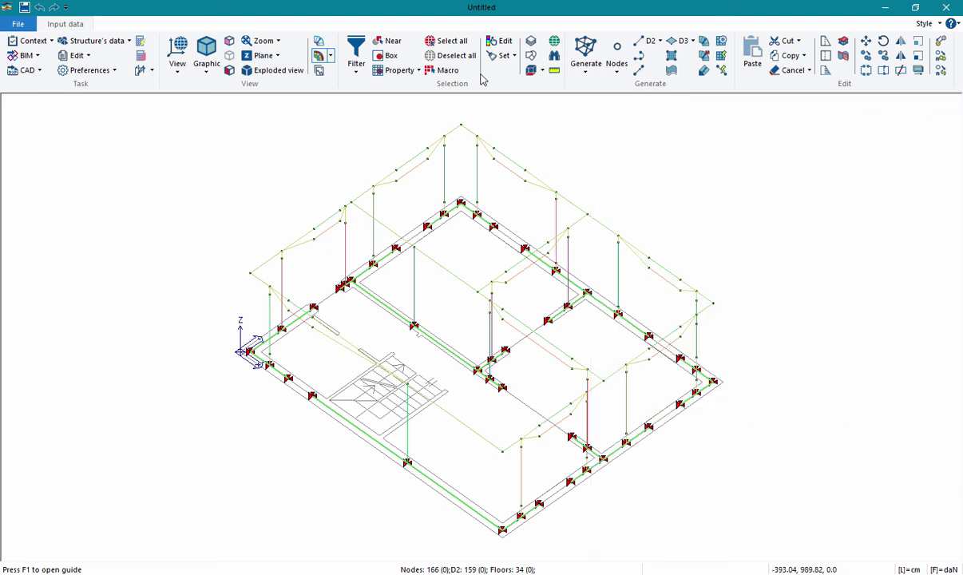
Generate three roof floor panels on the plane through three top corner nodes at z = 300
click(705, 58)
drag(181, 10, 736, 111)
click(415, 123)
click(397, 137)
click(428, 137)
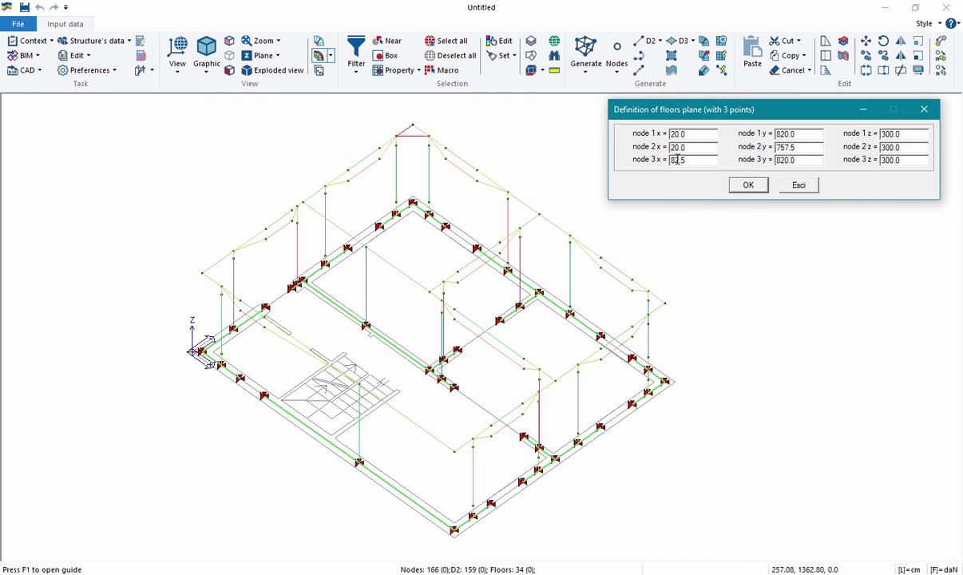
click(748, 186)
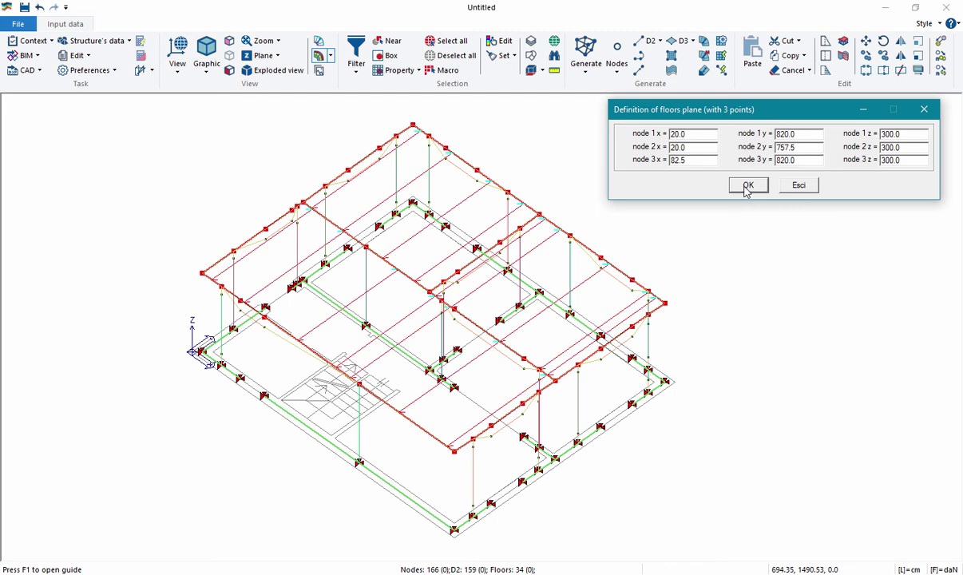
click(799, 186)
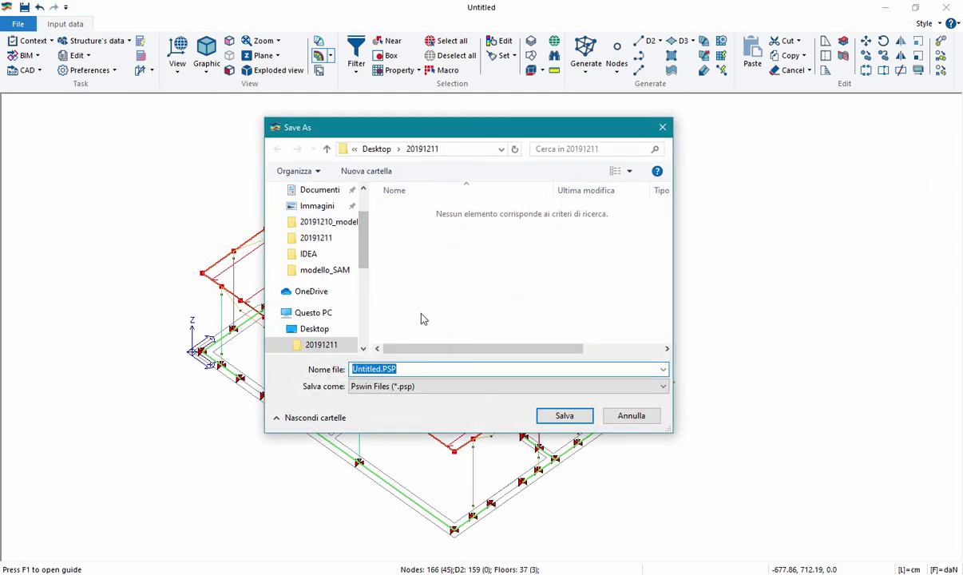
Save the model as 20191211 and run the Check structure's data command
text(20191211)
click(565, 416)
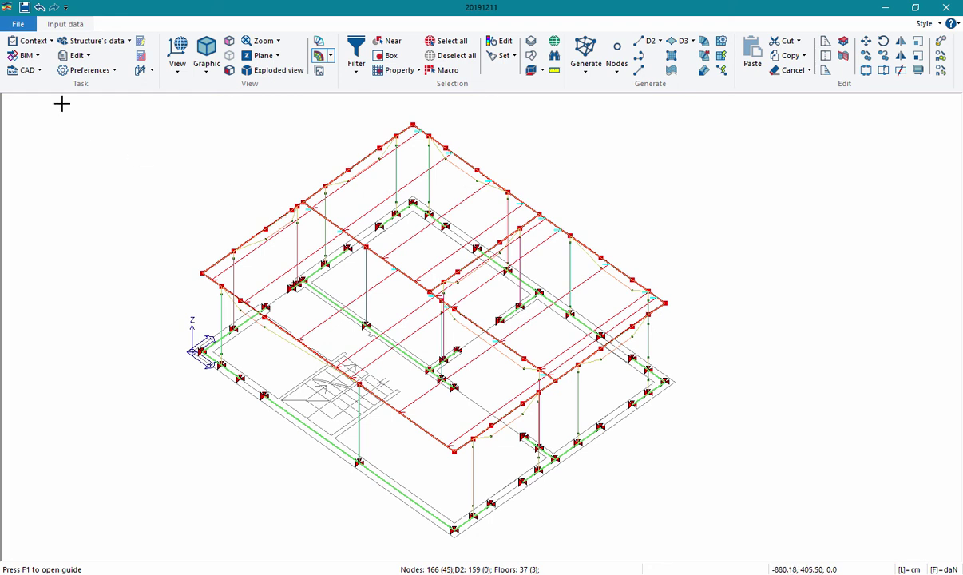
click(39, 41)
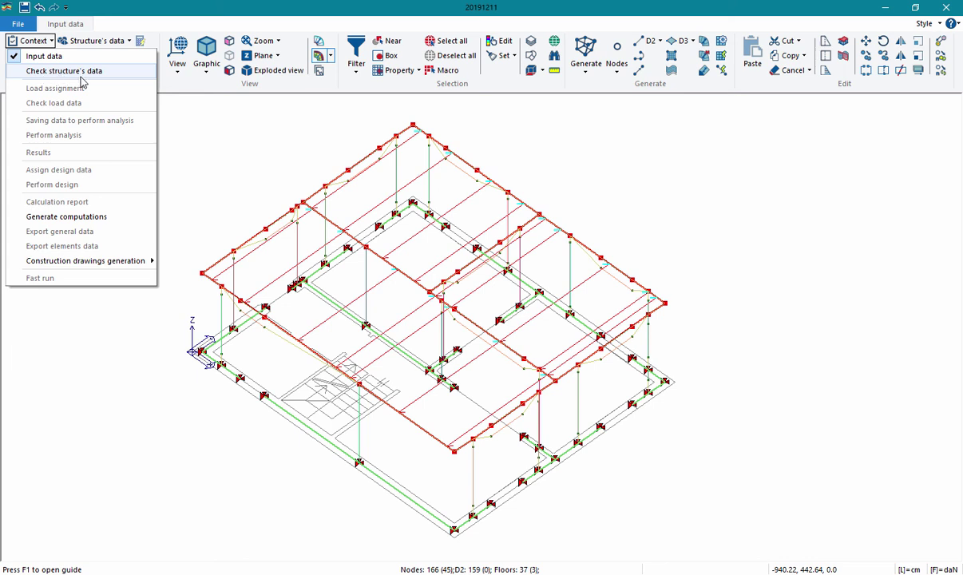
click(80, 72)
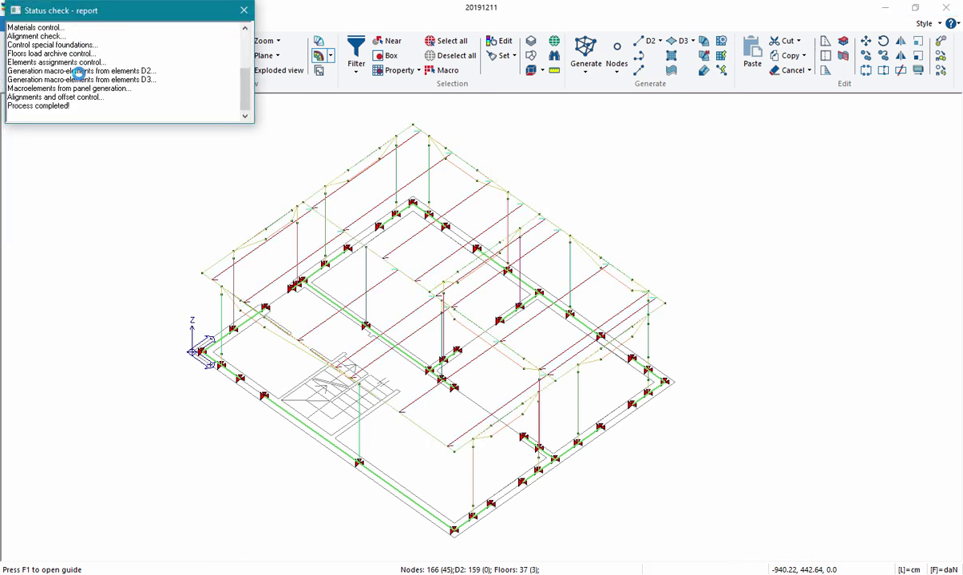